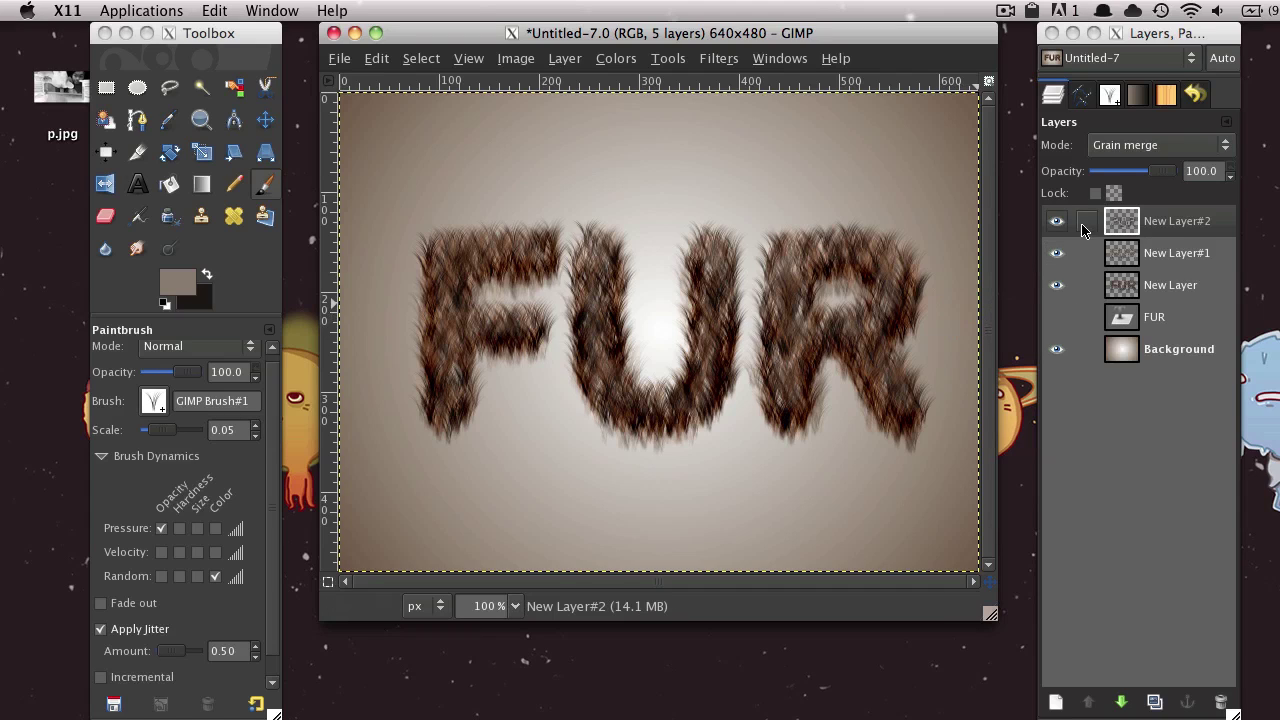
- Shift the finished FUR image window right and down, then back to the left
left_click_drag(938, 41, 958, 53)
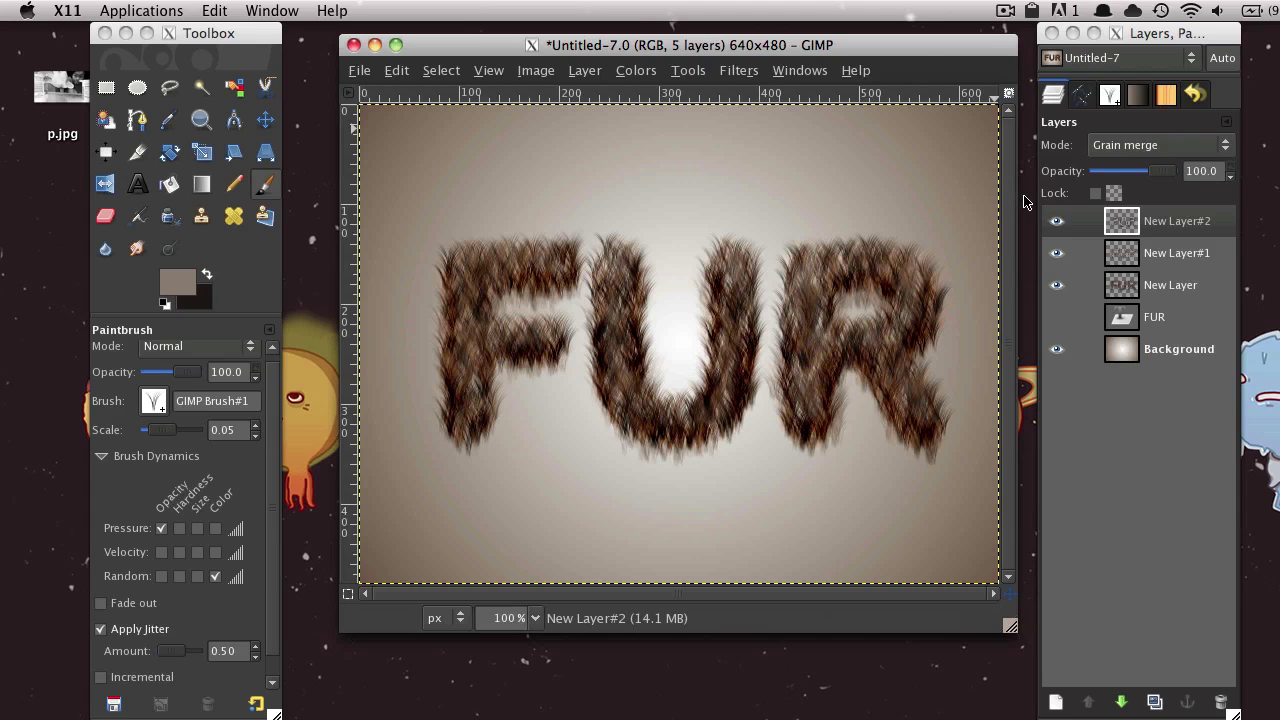
left_click_drag(907, 55, 882, 42)
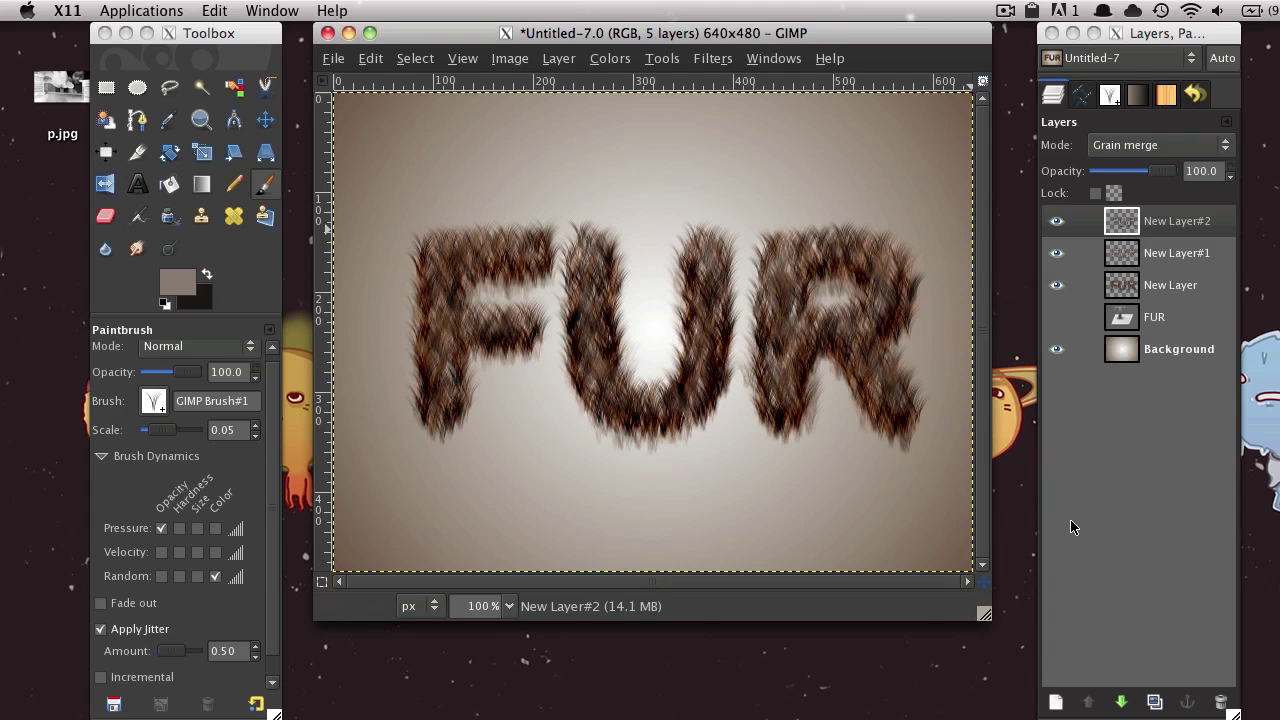
- Close the FUR image with Don't Save, then move the empty GIMP window right
left_click(328, 34)
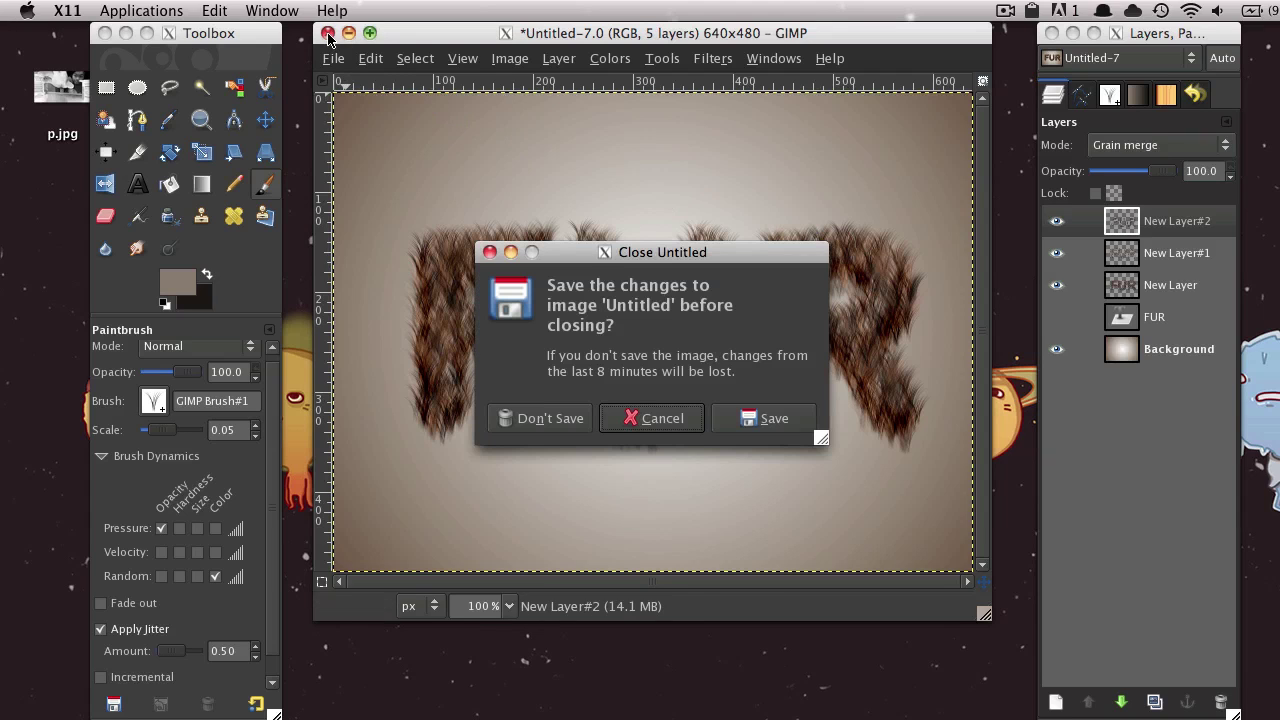
left_click(552, 418)
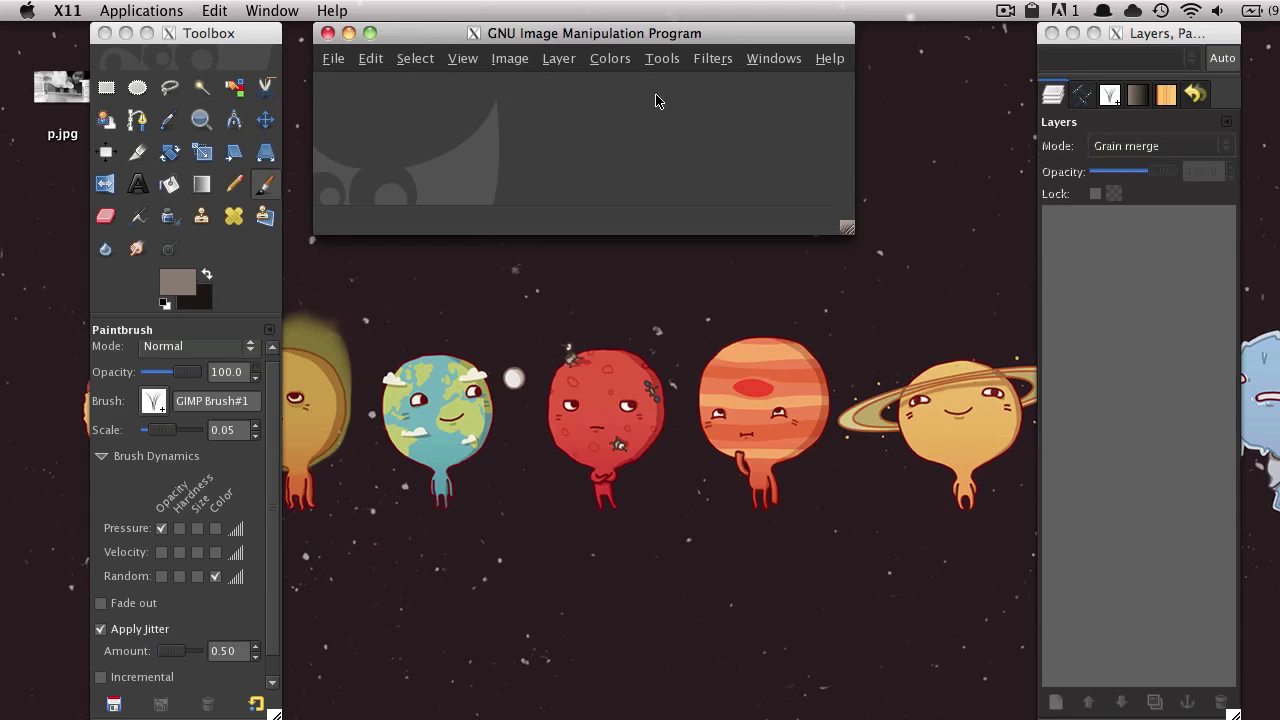
left_click_drag(648, 33, 728, 33)
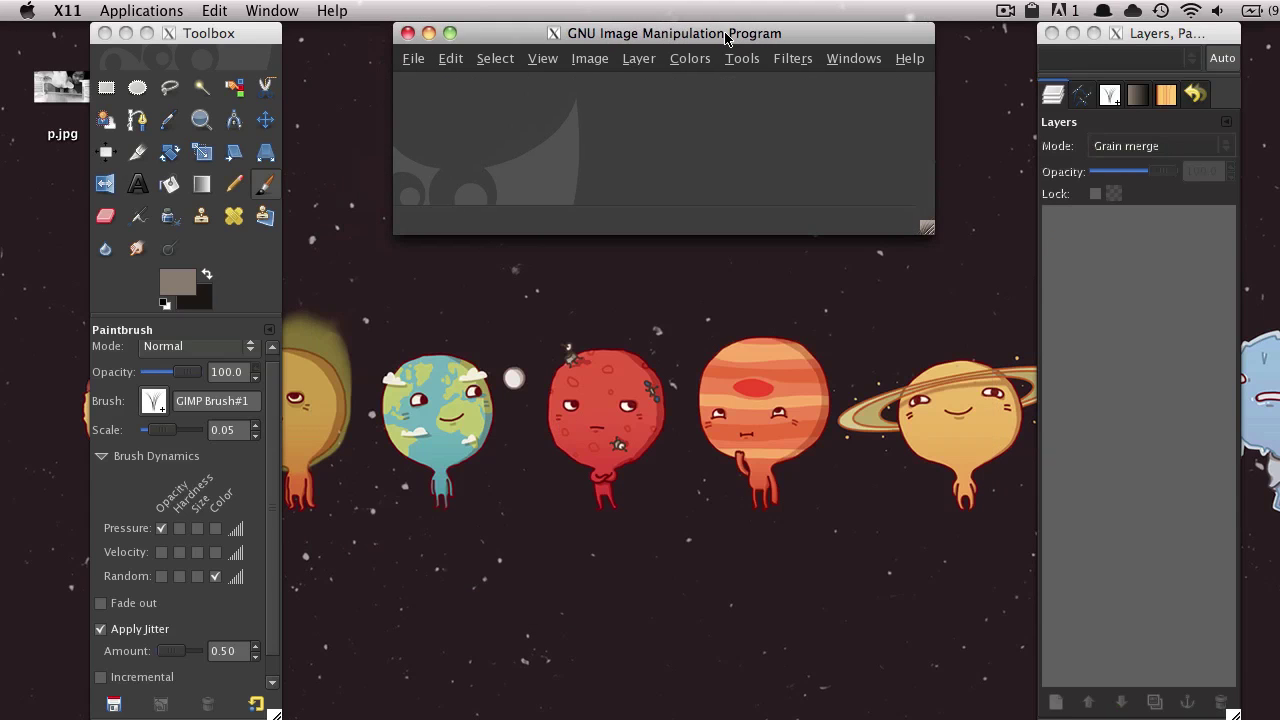
- Create a new 640×480 image and move its window left
left_click(416, 60)
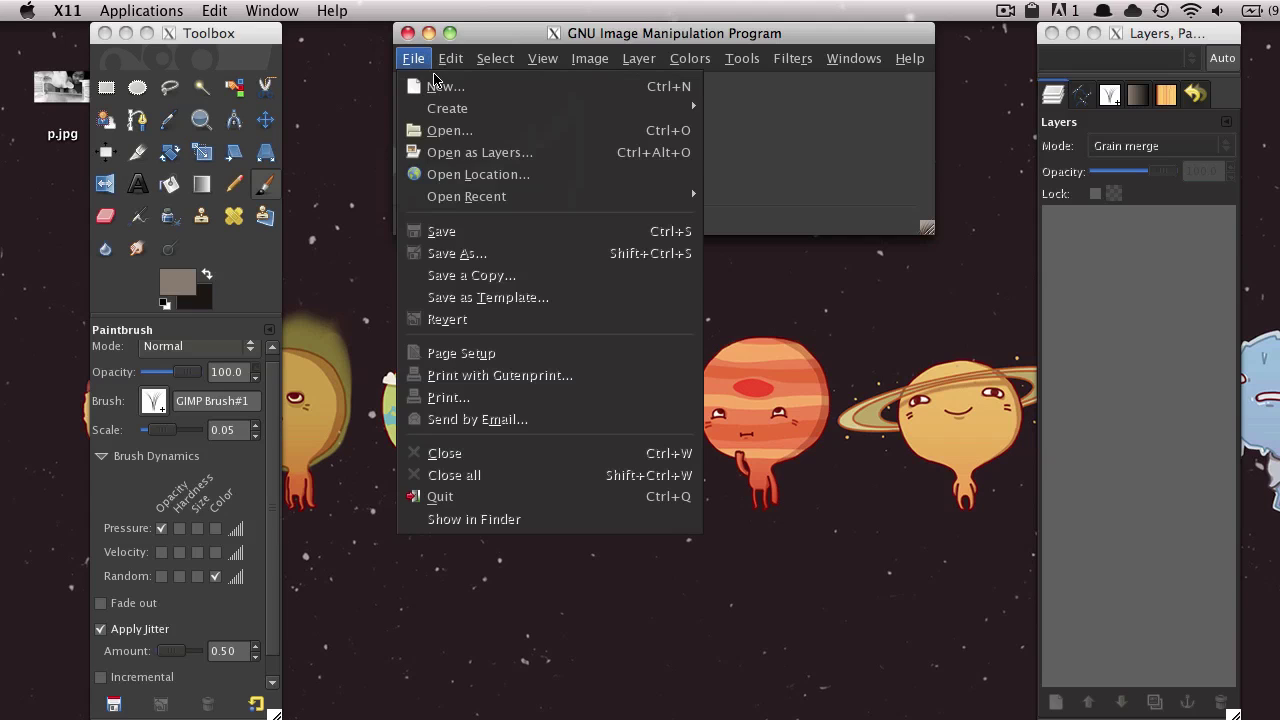
left_click(440, 86)
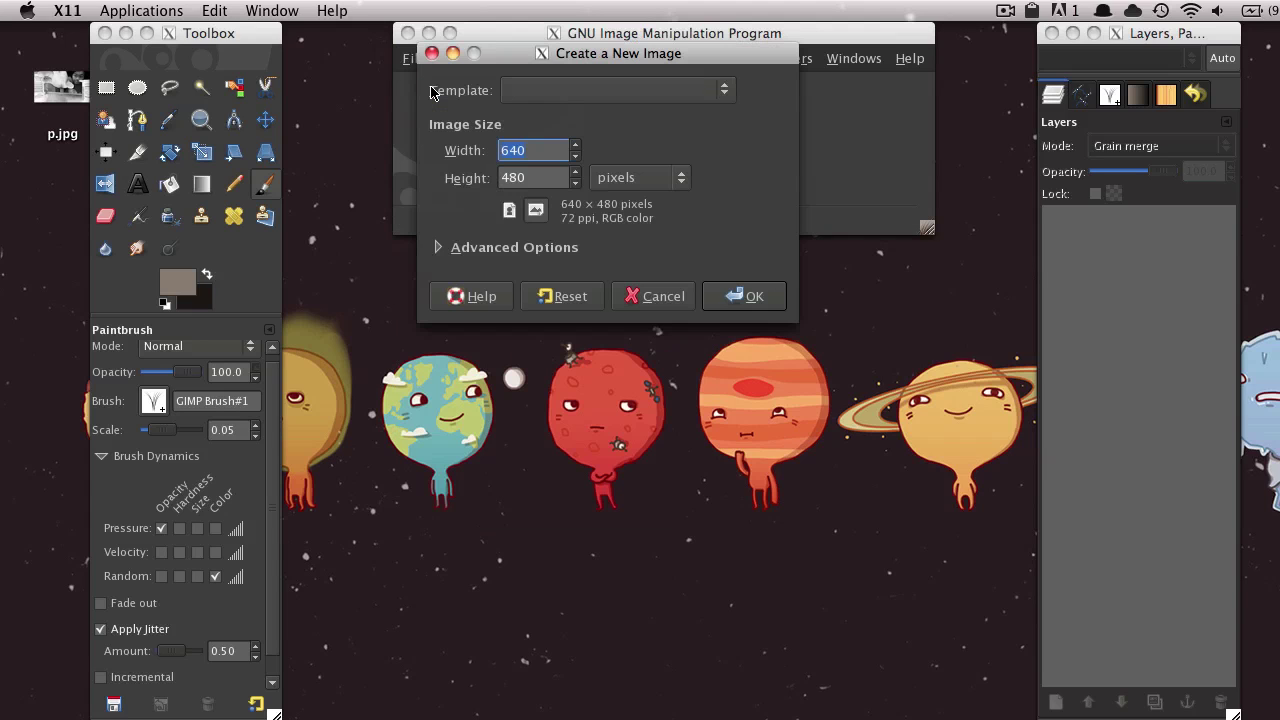
left_click(752, 297)
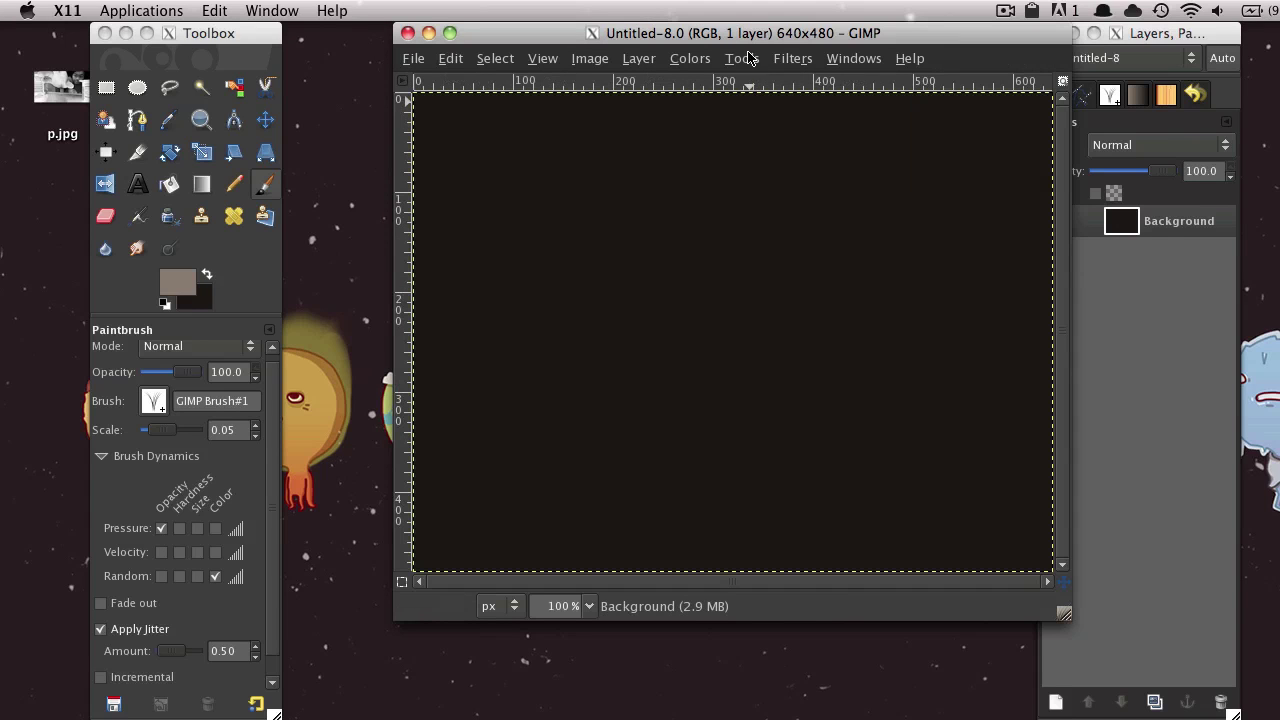
left_click_drag(740, 33, 670, 33)
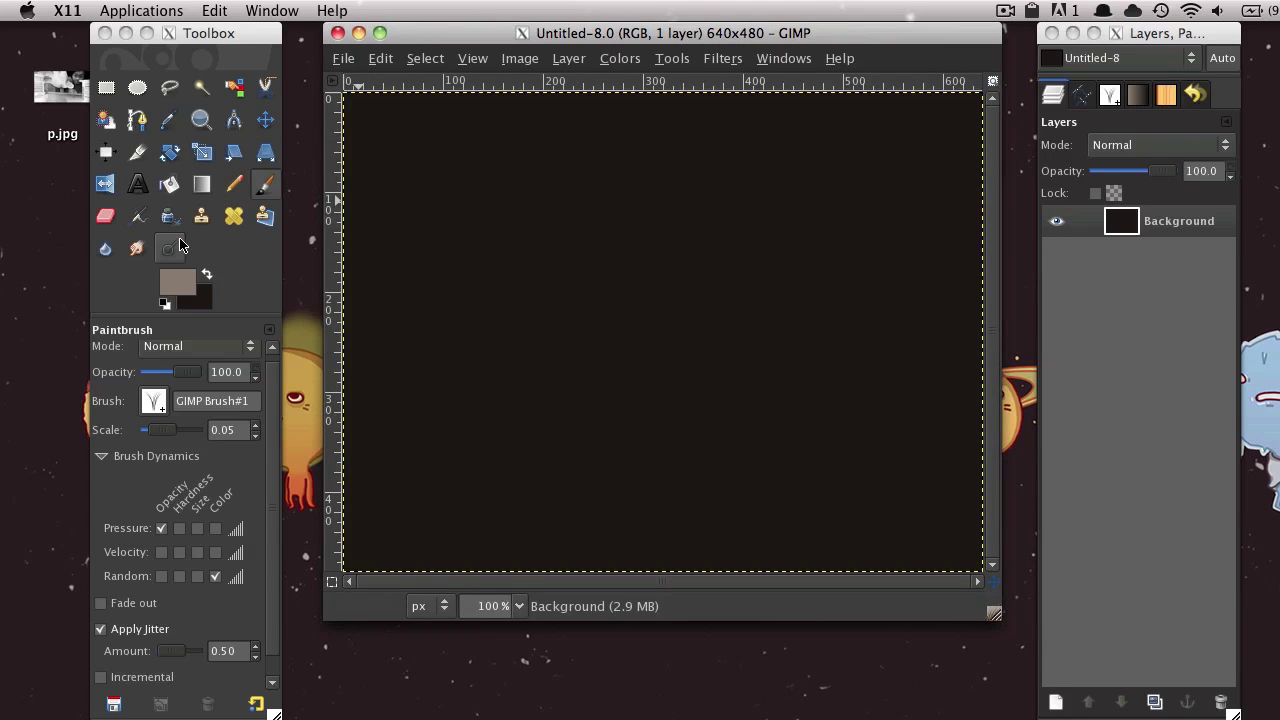
- Bucket-fill the canvas with white after resetting and swapping the default colours
left_click(180, 186)
left_click(165, 303)
left_click(206, 276)
left_click(605, 312)
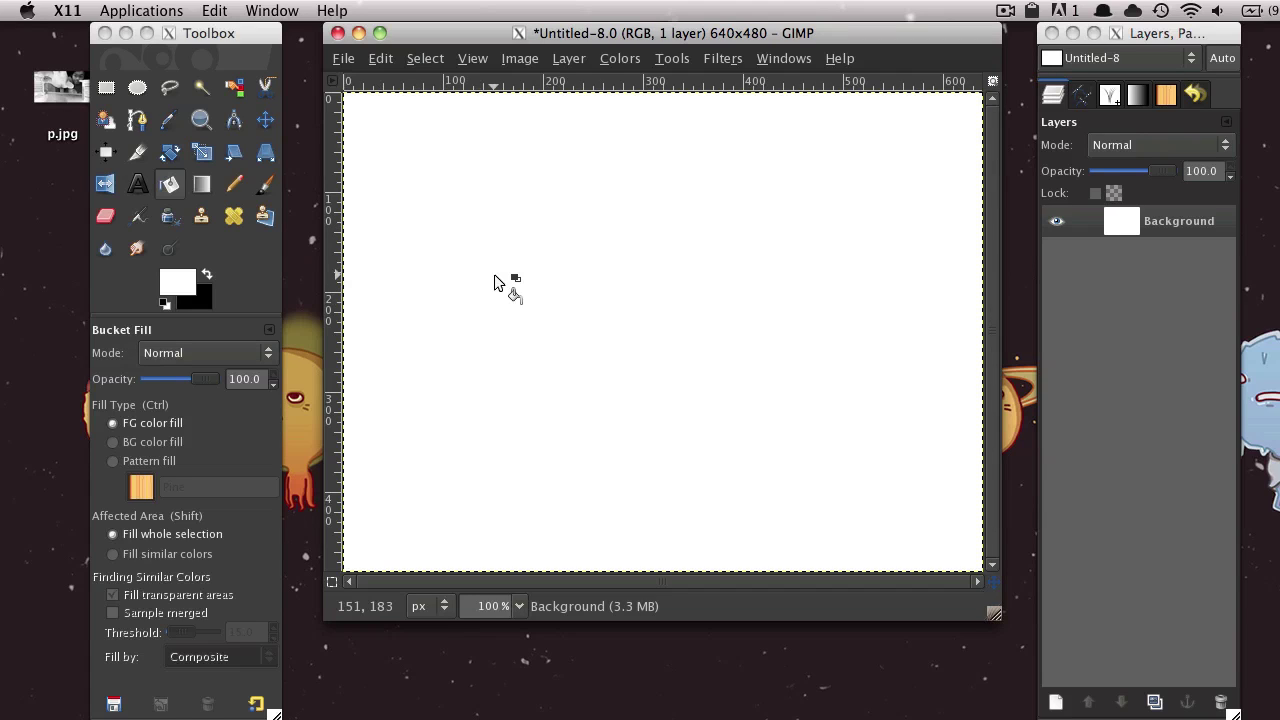
- With the Blend tool chosen, set the background colour to brown 685241
left_click(203, 184)
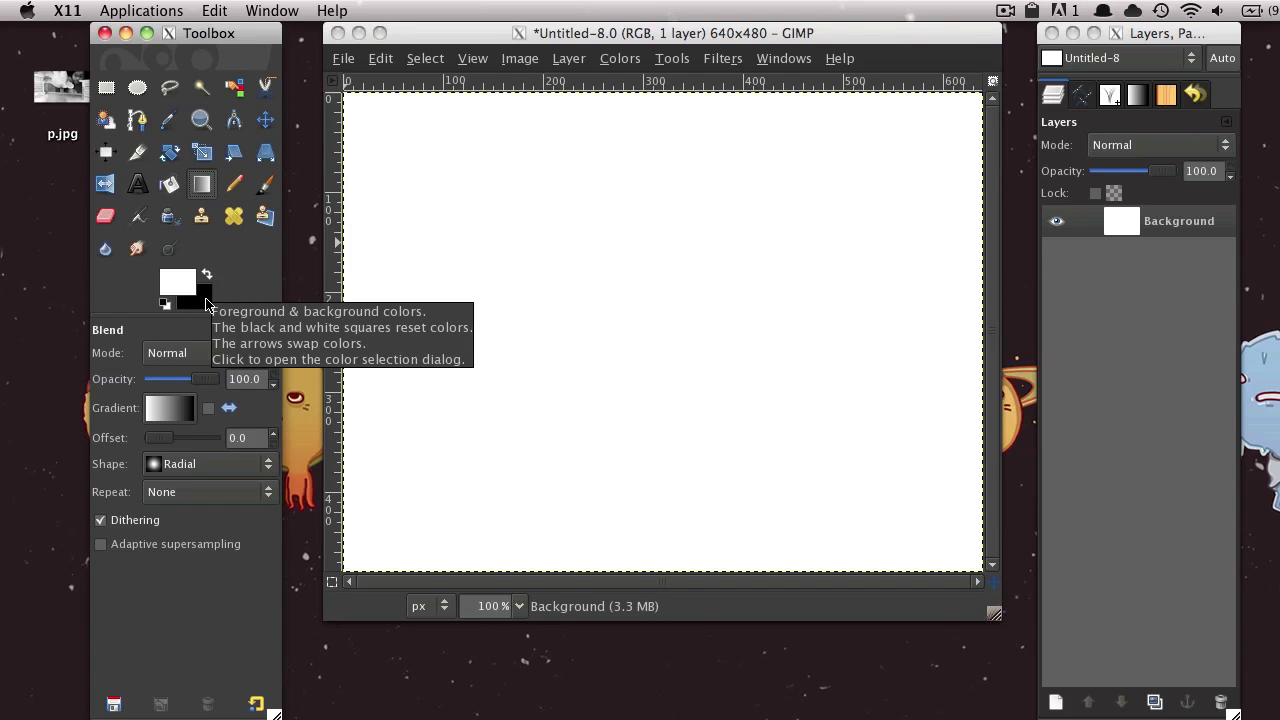
left_click(205, 303)
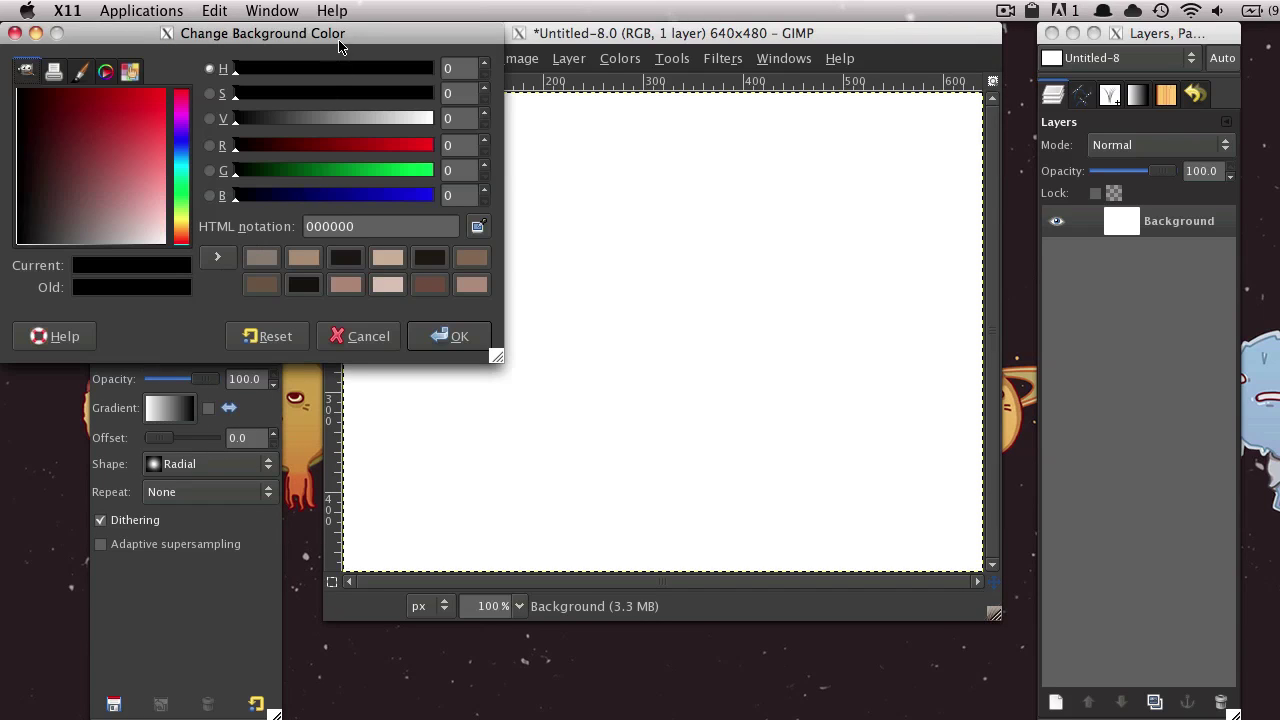
left_click_drag(340, 40, 663, 99)
mouse_move(507, 289)
left_mouse_down()
mouse_move(506, 278)
mouse_move(508, 299)
left_mouse_up()
left_click_drag(416, 250, 404, 255)
left_click_drag(507, 298, 508, 297)
left_click_drag(404, 256, 399, 244)
left_click(772, 395)
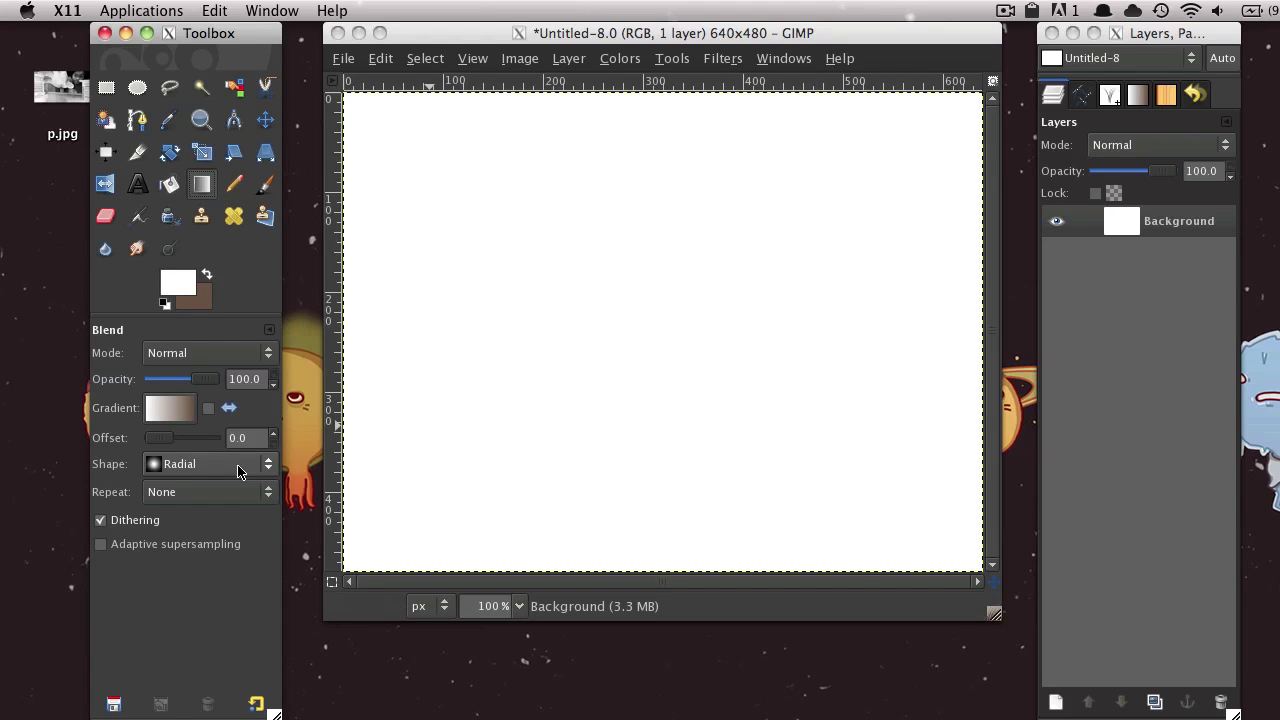
- Draw a radial FG to BG (RGB) gradient outward from the canvas centre
left_click(188, 410)
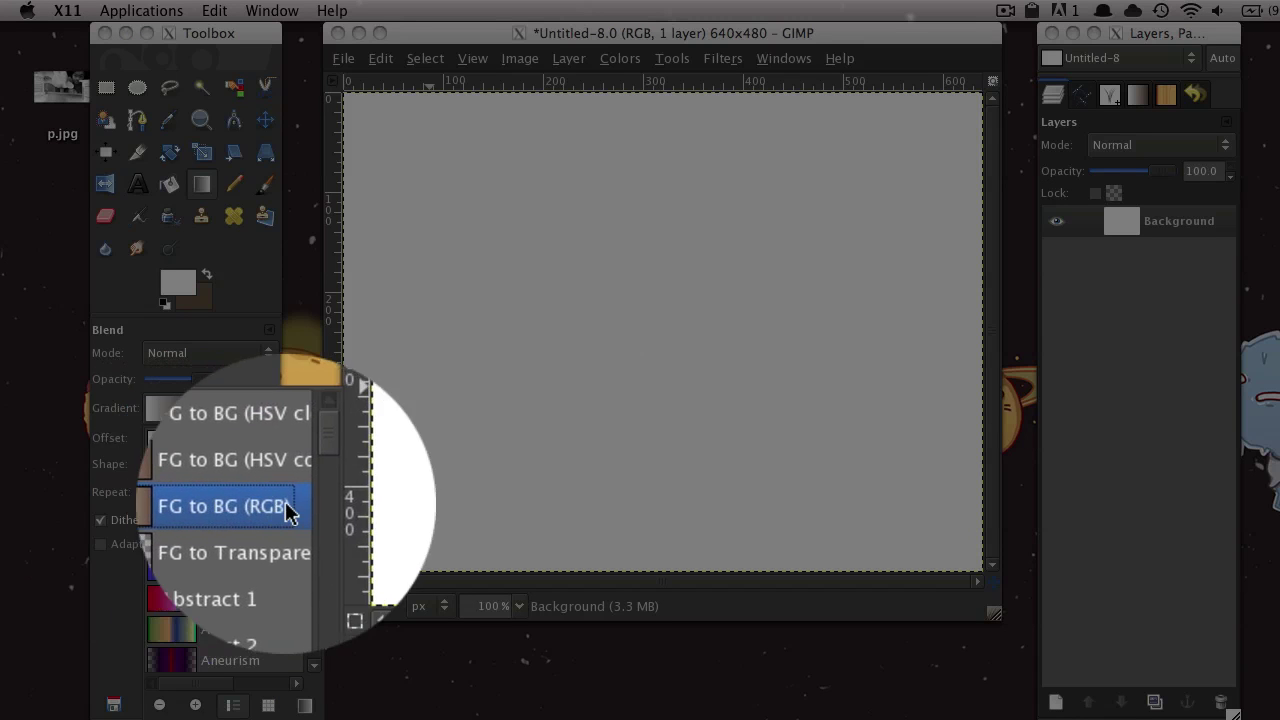
left_click(219, 484)
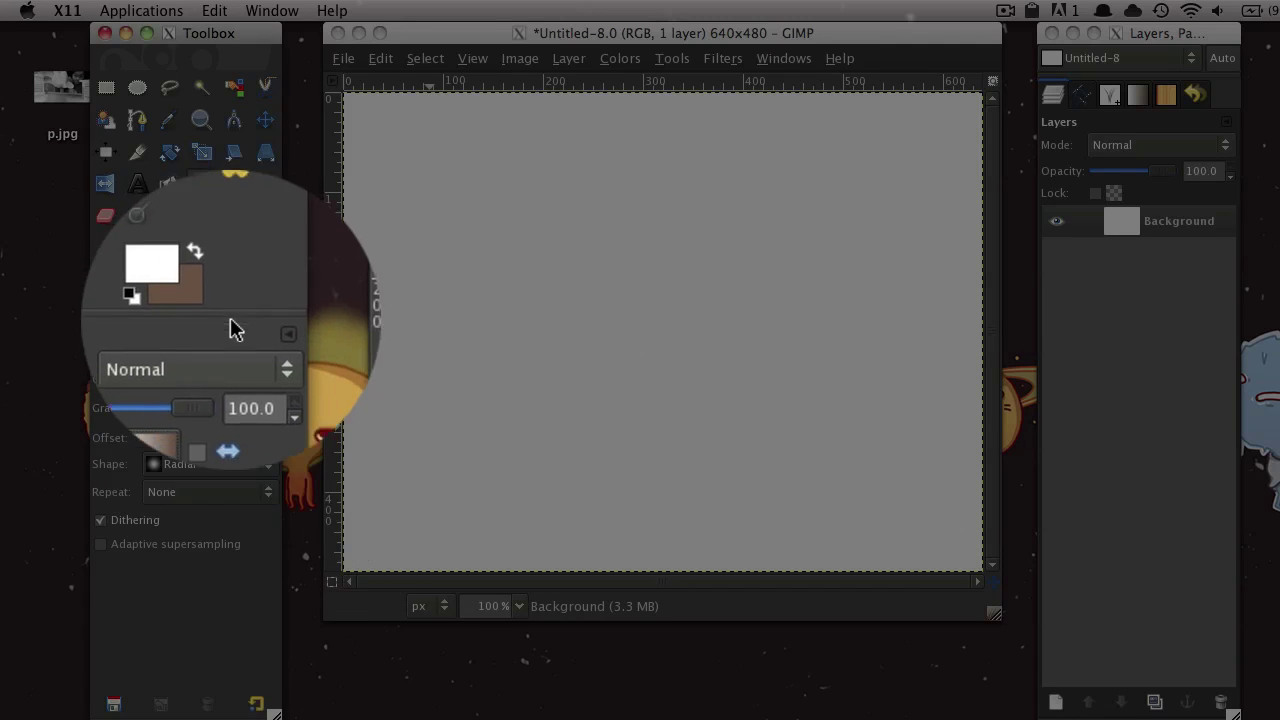
left_click(172, 468)
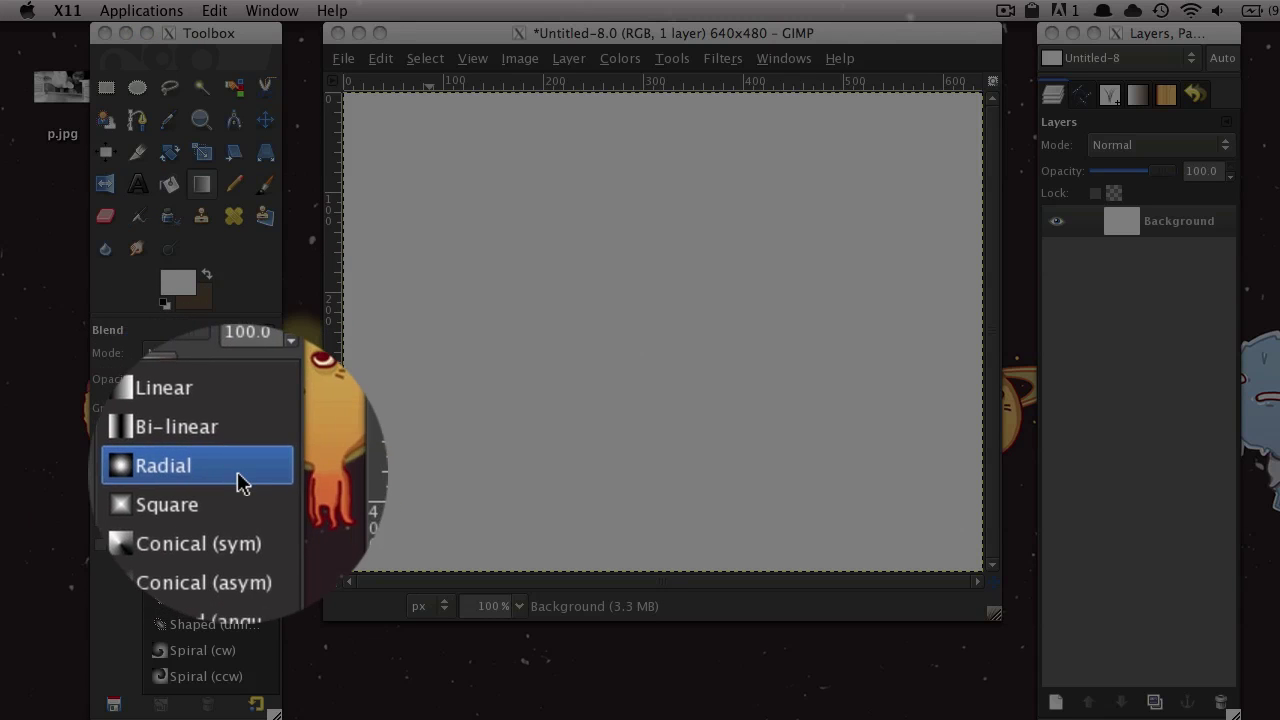
left_click(240, 482)
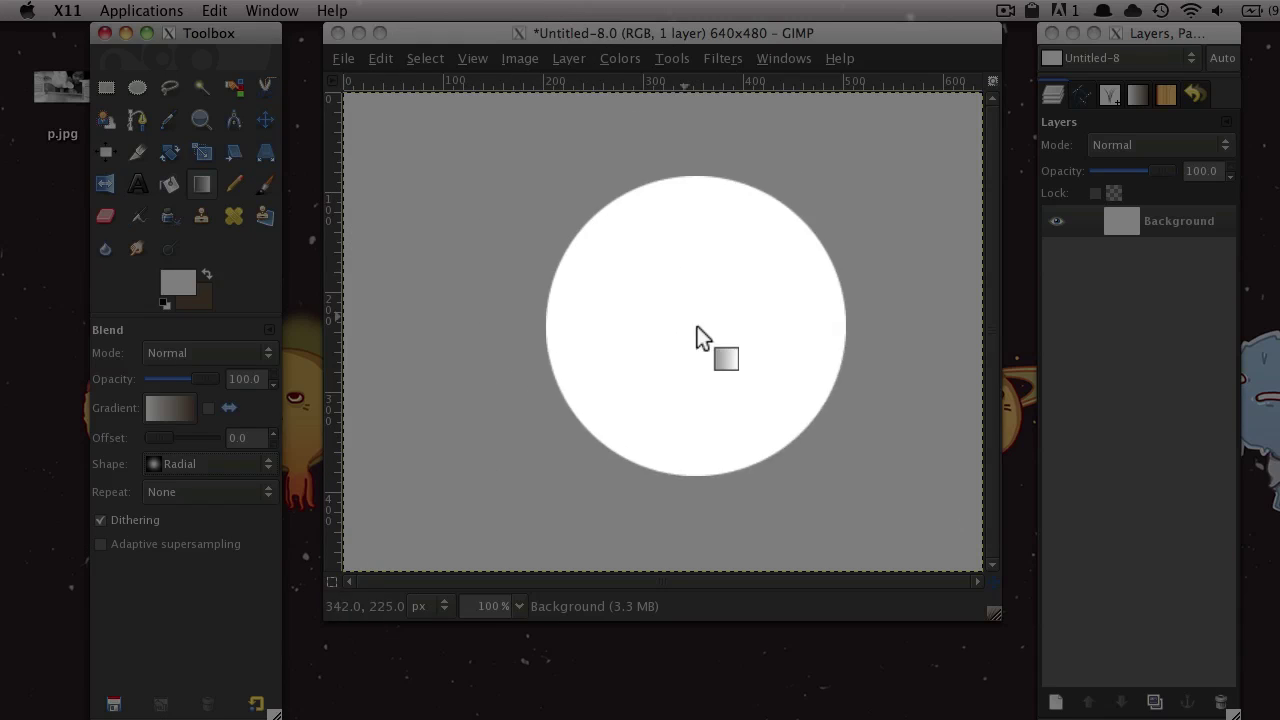
left_click_drag(658, 320, 992, 589)
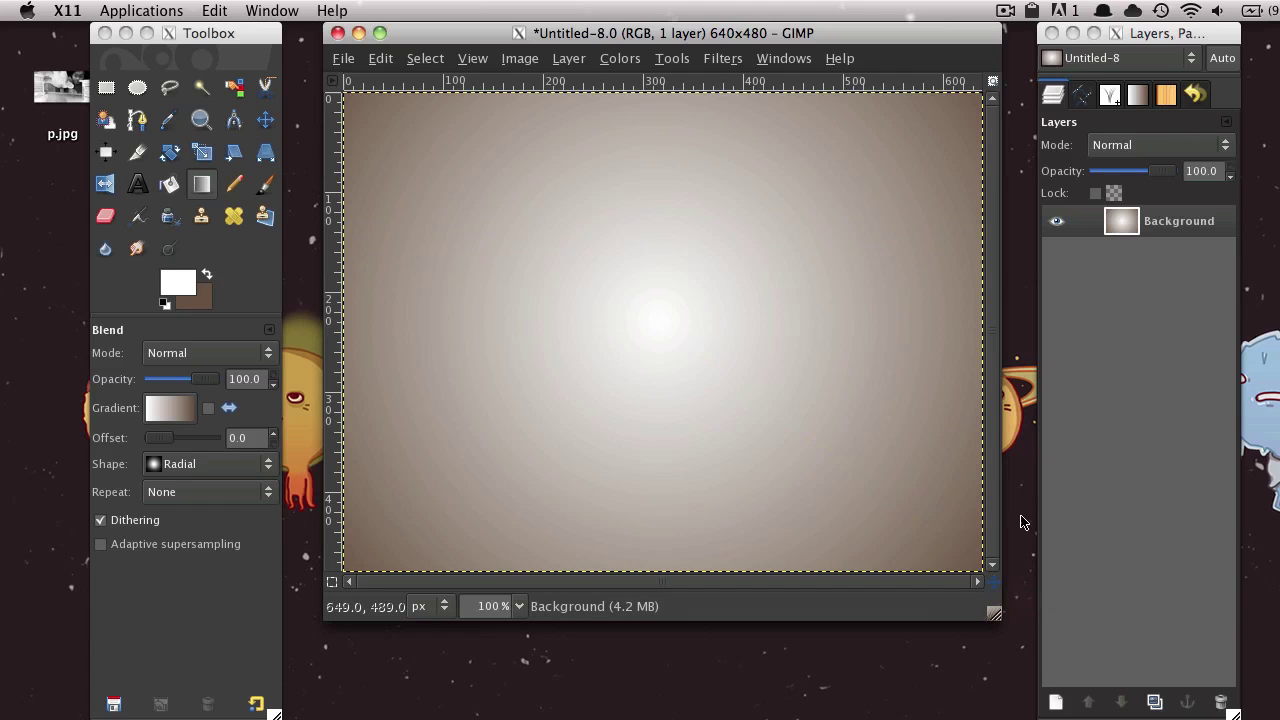
left_click_drag(868, 44, 857, 44)
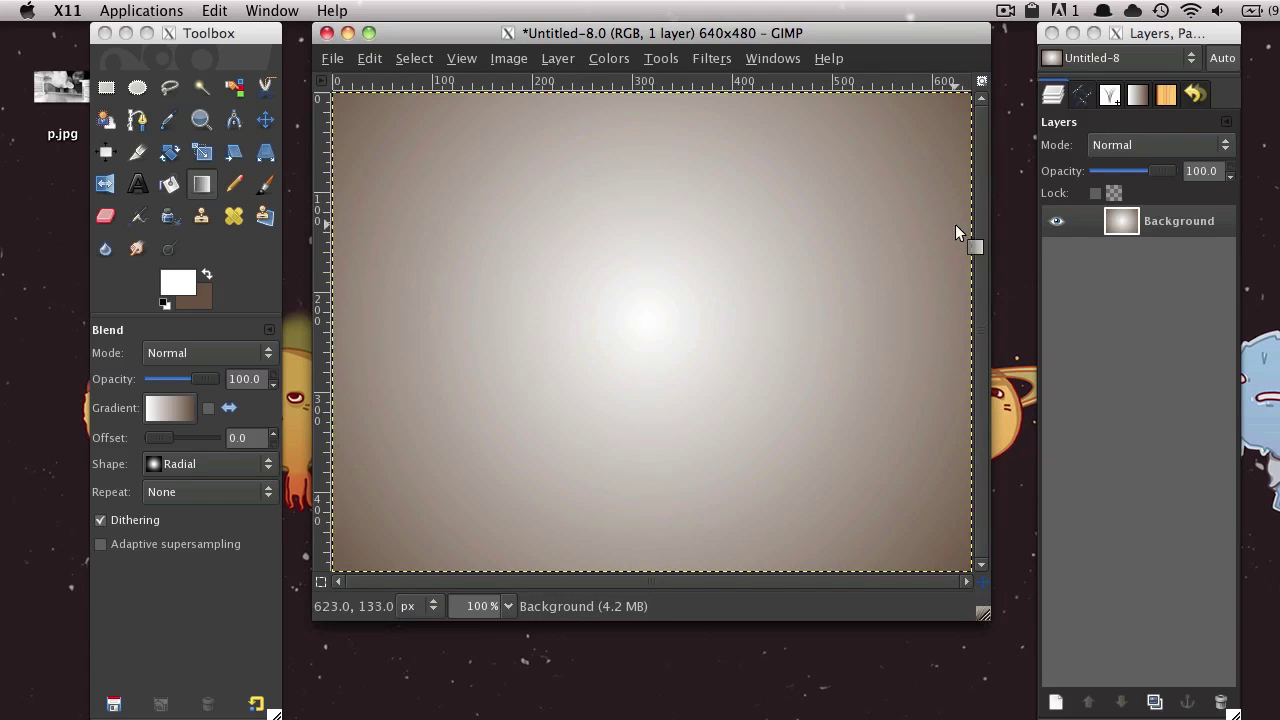
- Type 'FUR' in 250 px Arial Rounded MT Bold and centre it on the canvas
left_click(137, 185)
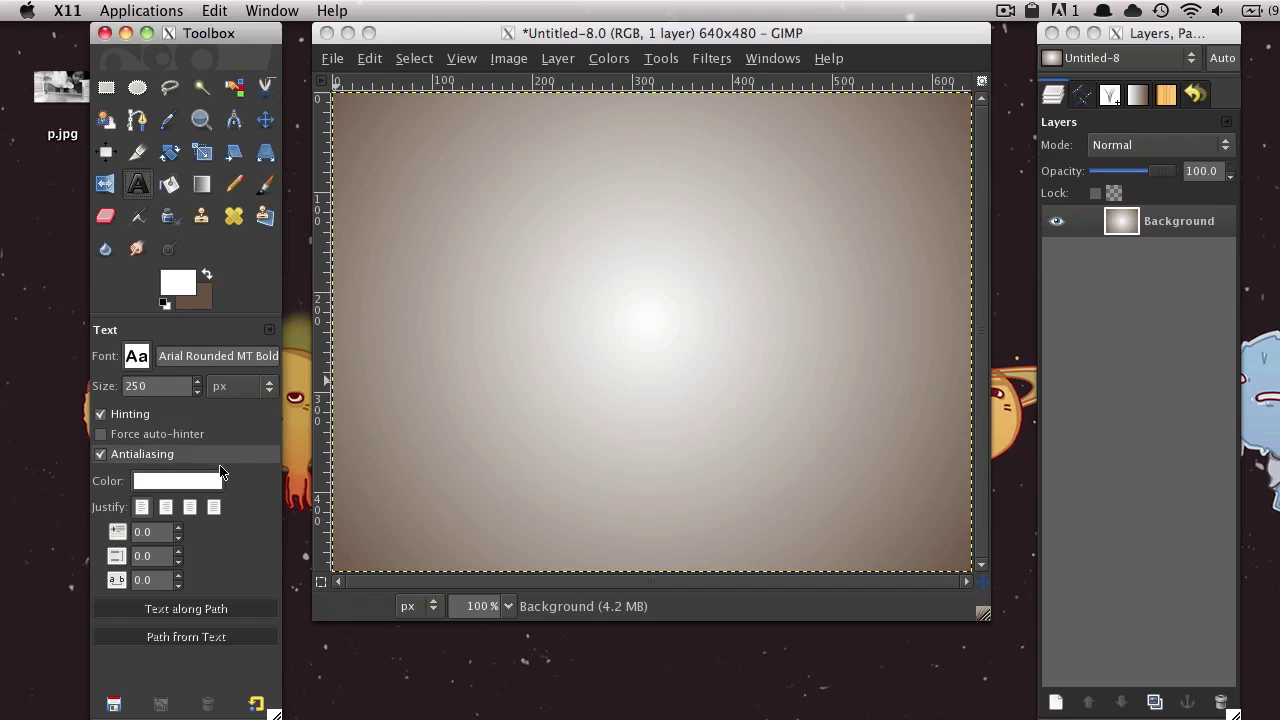
left_click(444, 298)
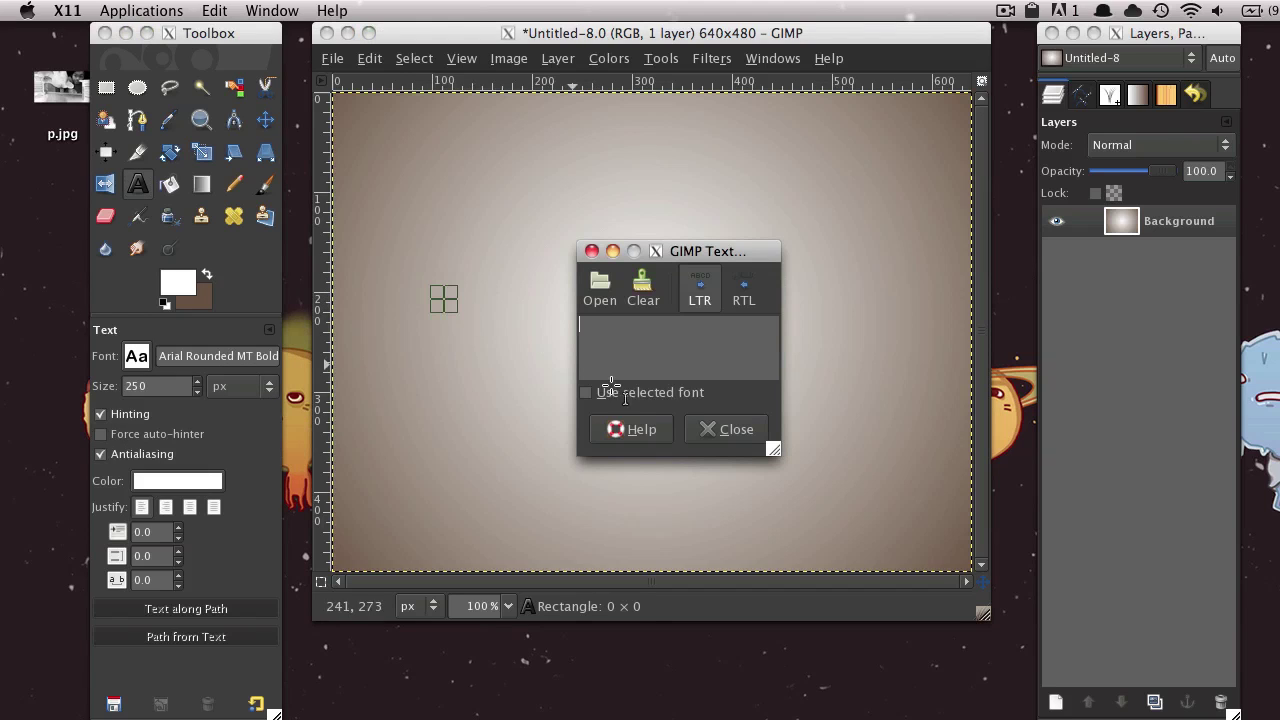
type("FUR")
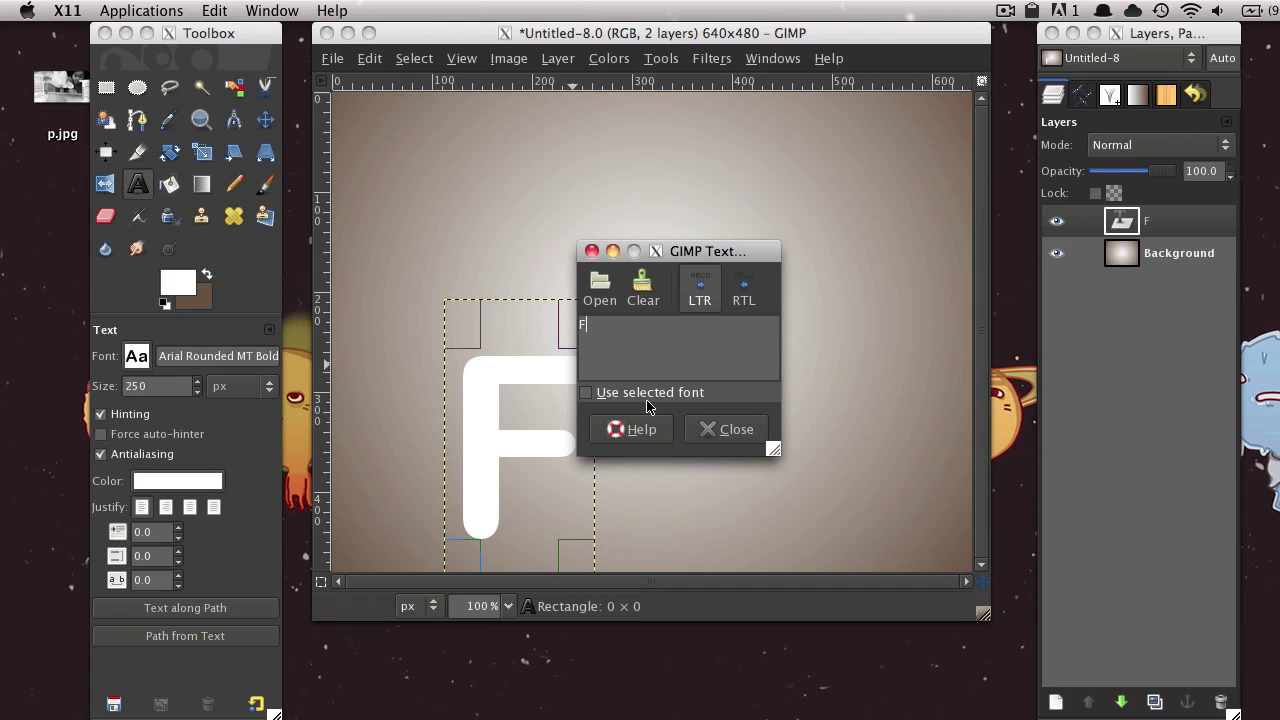
left_click(704, 431)
left_click(266, 121)
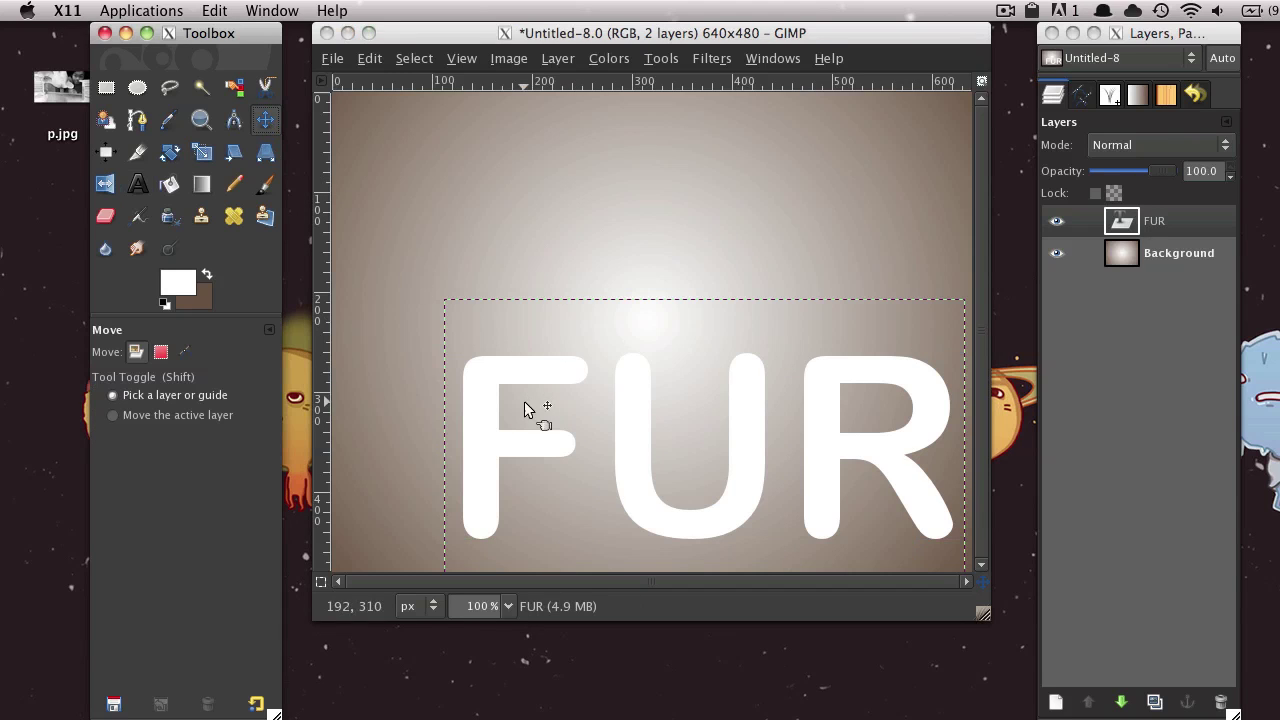
left_click_drag(494, 414, 451, 300)
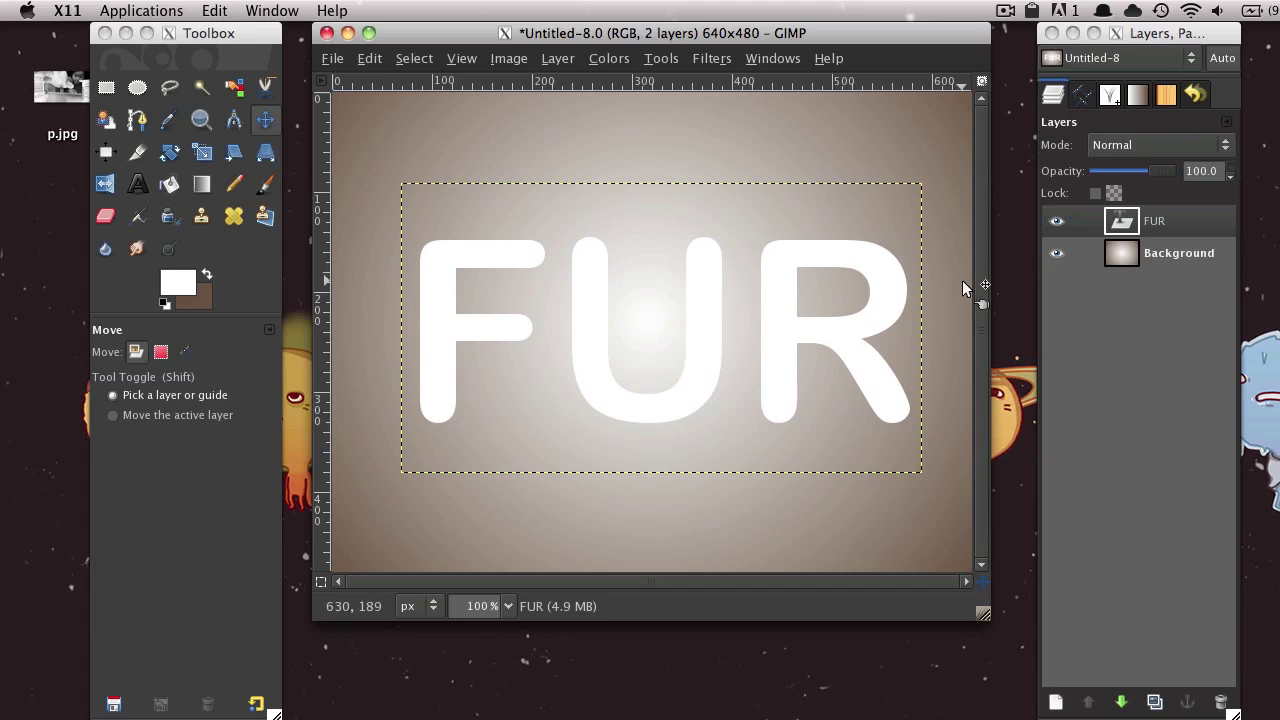
- Convert the FUR text layer with Text to Path, then hide the text layer
left_click(260, 121)
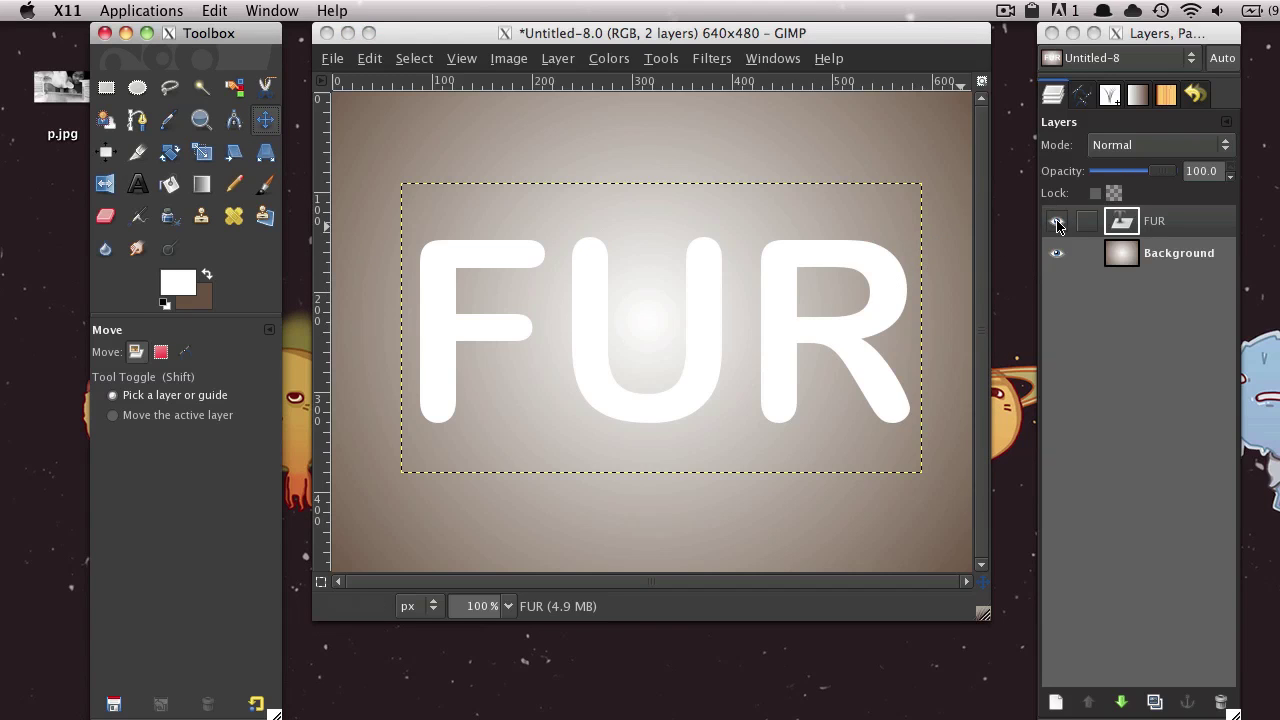
left_click_drag(1140, 35, 1111, 35)
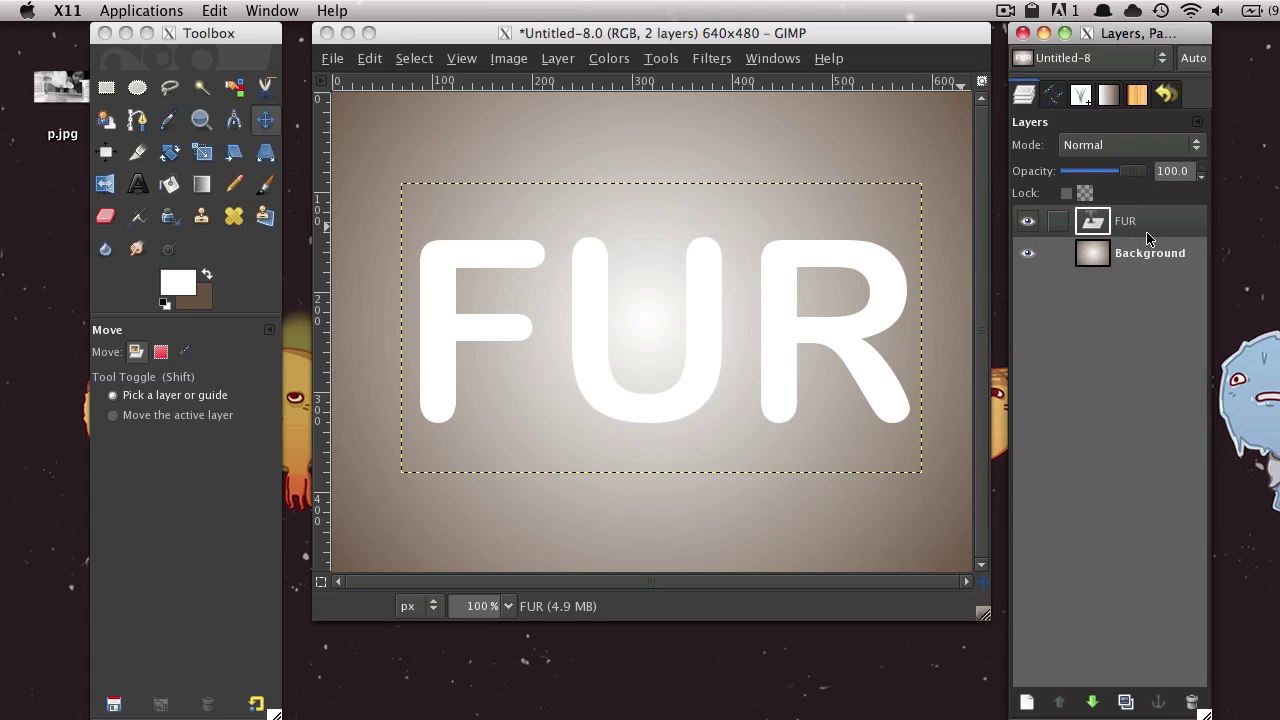
left_click(780, 60)
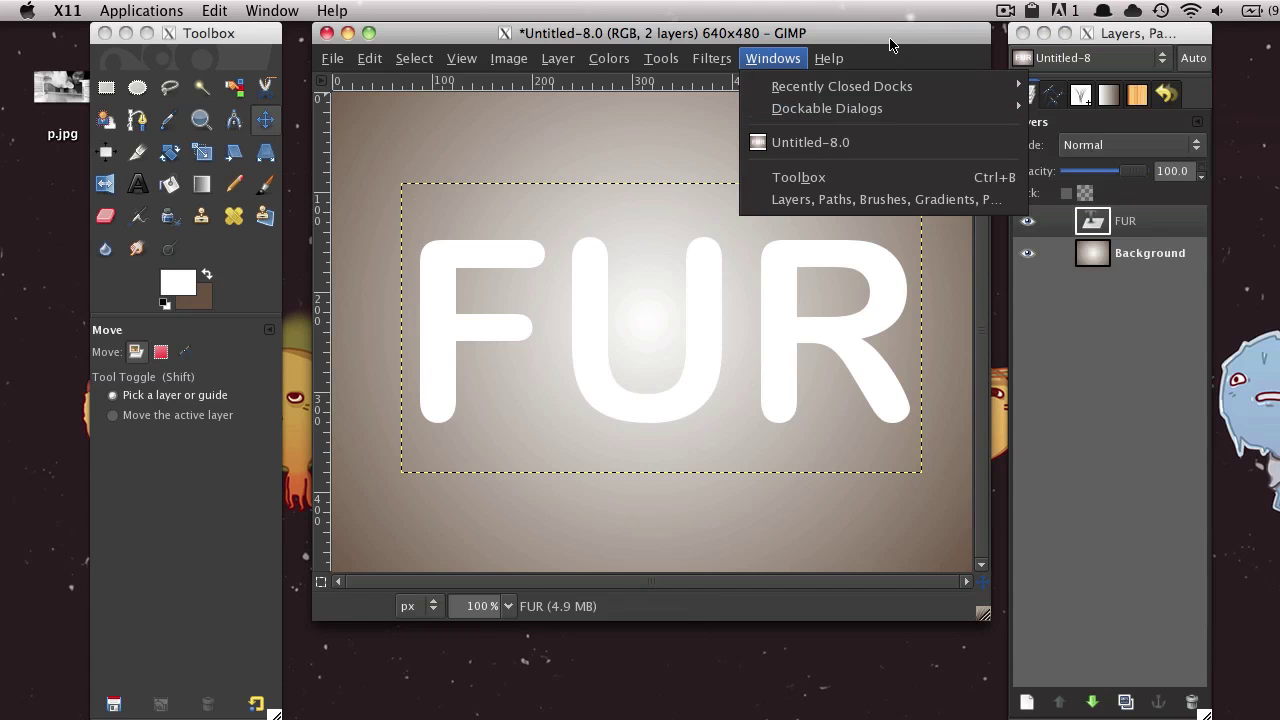
left_click(892, 45)
right_click(1101, 226)
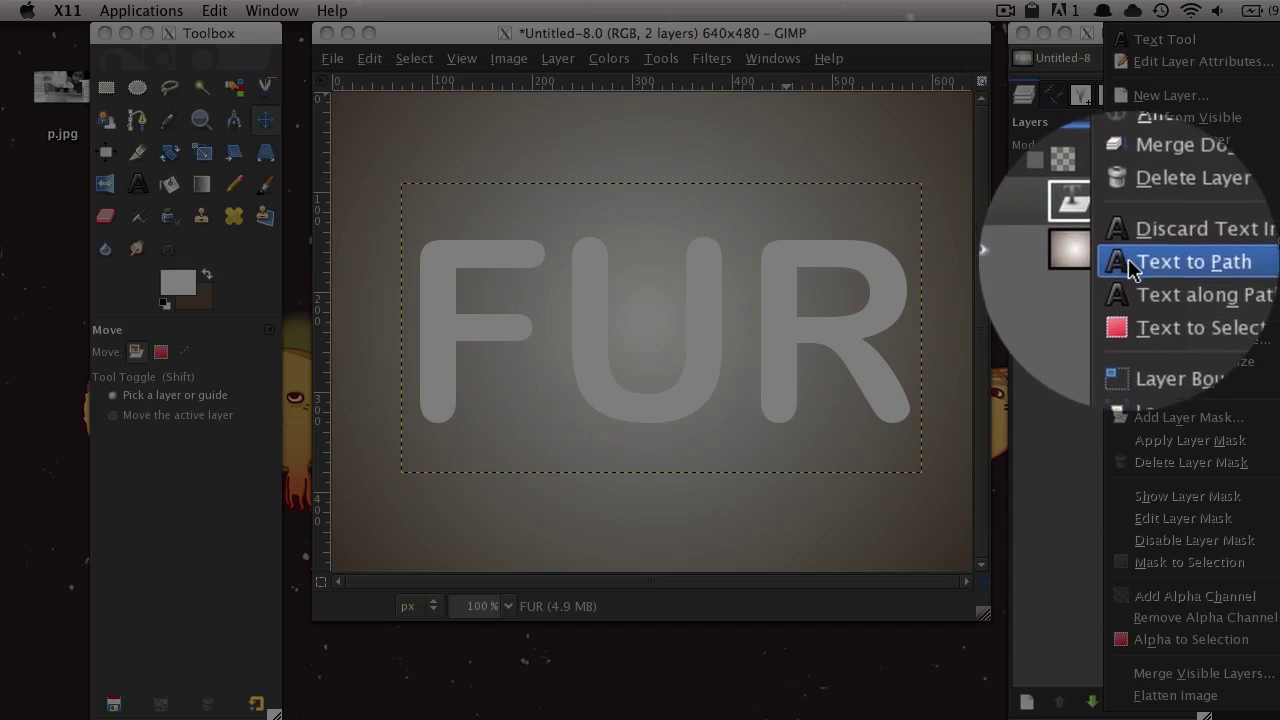
left_click(1206, 258)
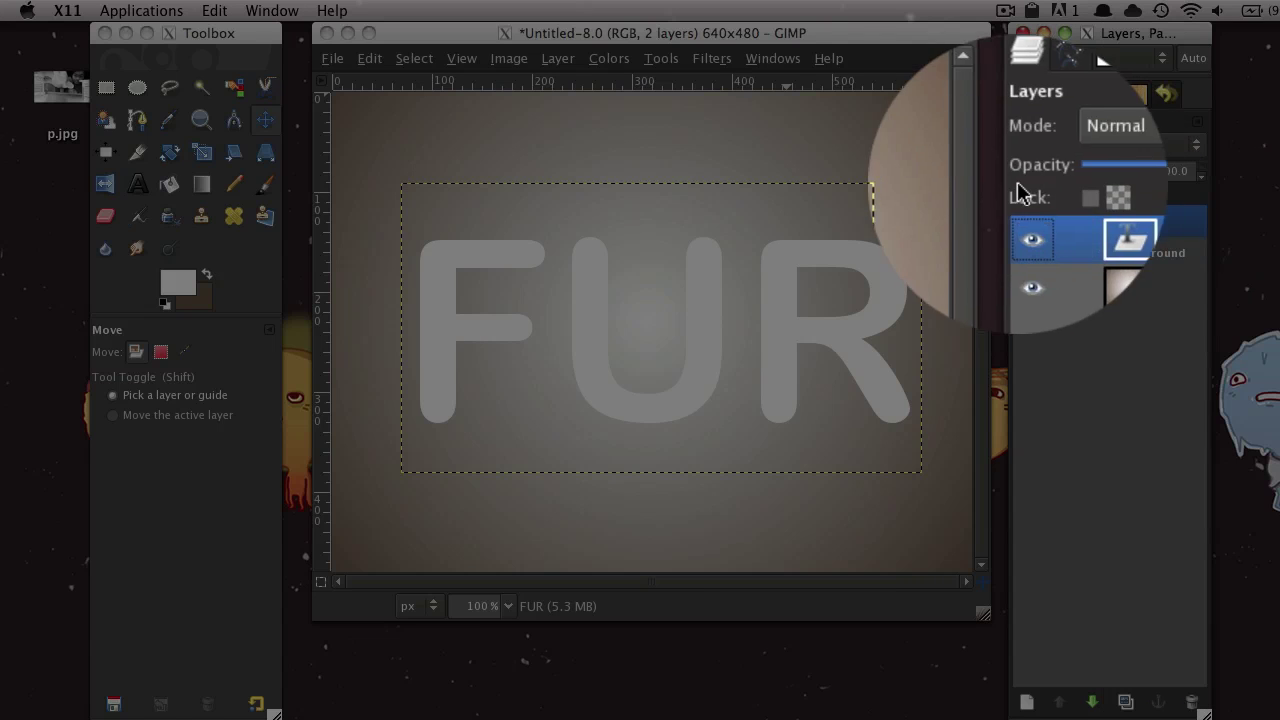
left_click(1030, 221)
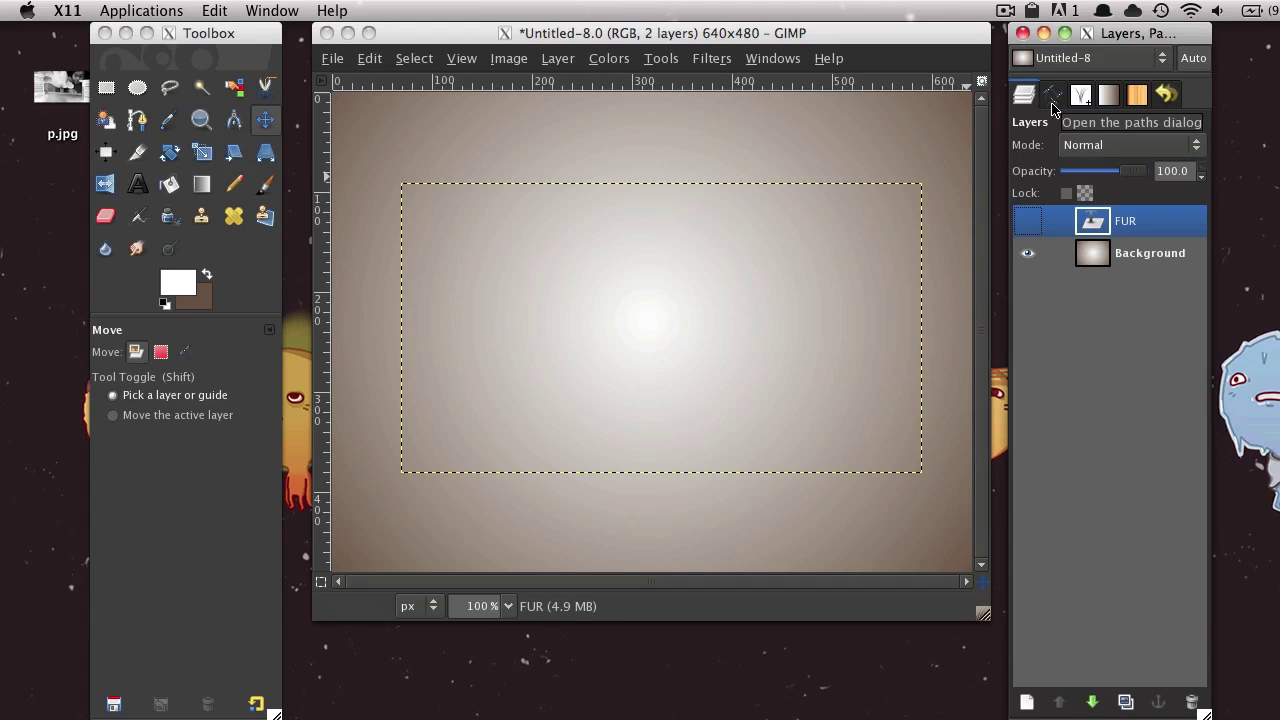
- Use the Paintbrush with GIMP Brush#1, pressure-opacity and random-colour dynamics, and 0.50 jitter
left_click(265, 185)
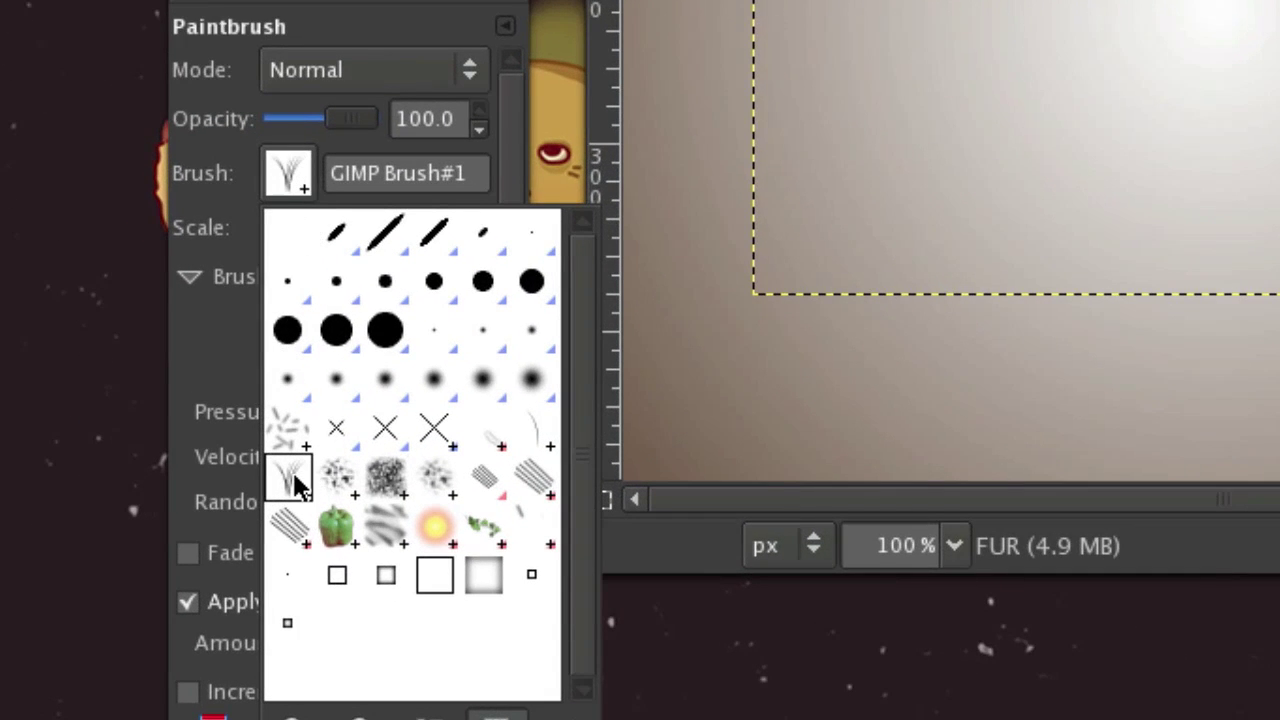
left_click(293, 480)
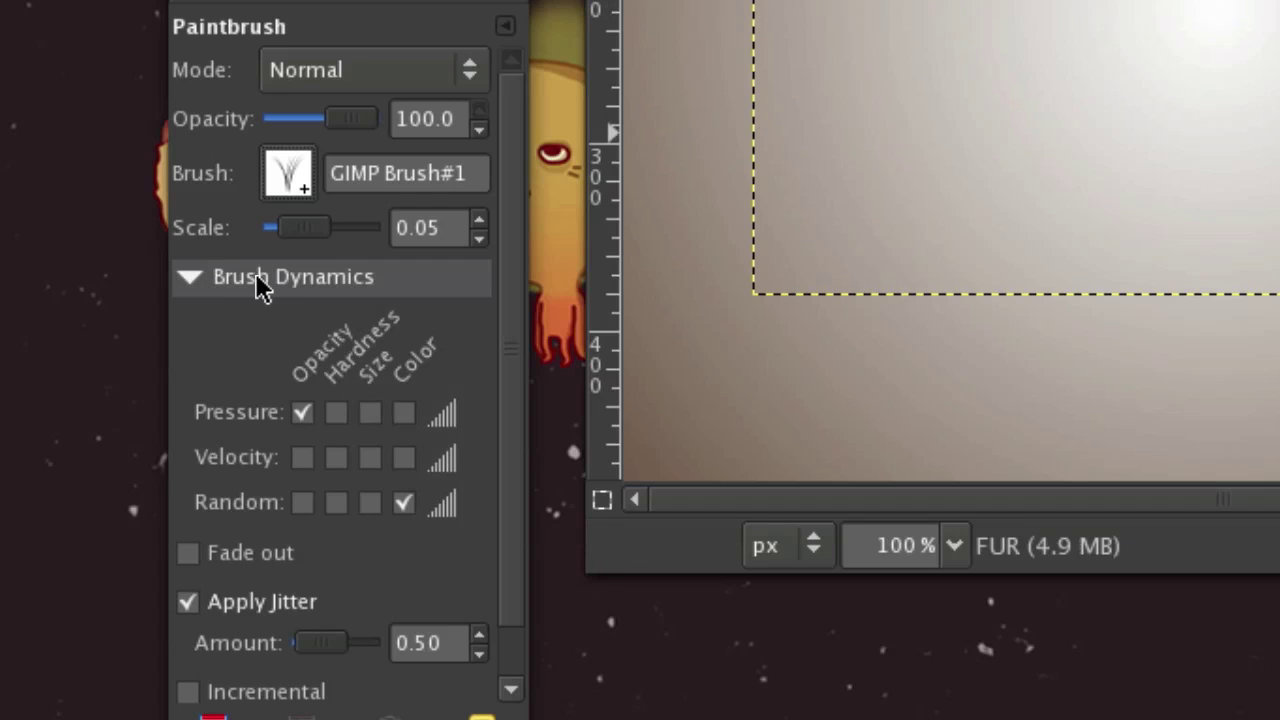
left_click(317, 284)
left_click(357, 278)
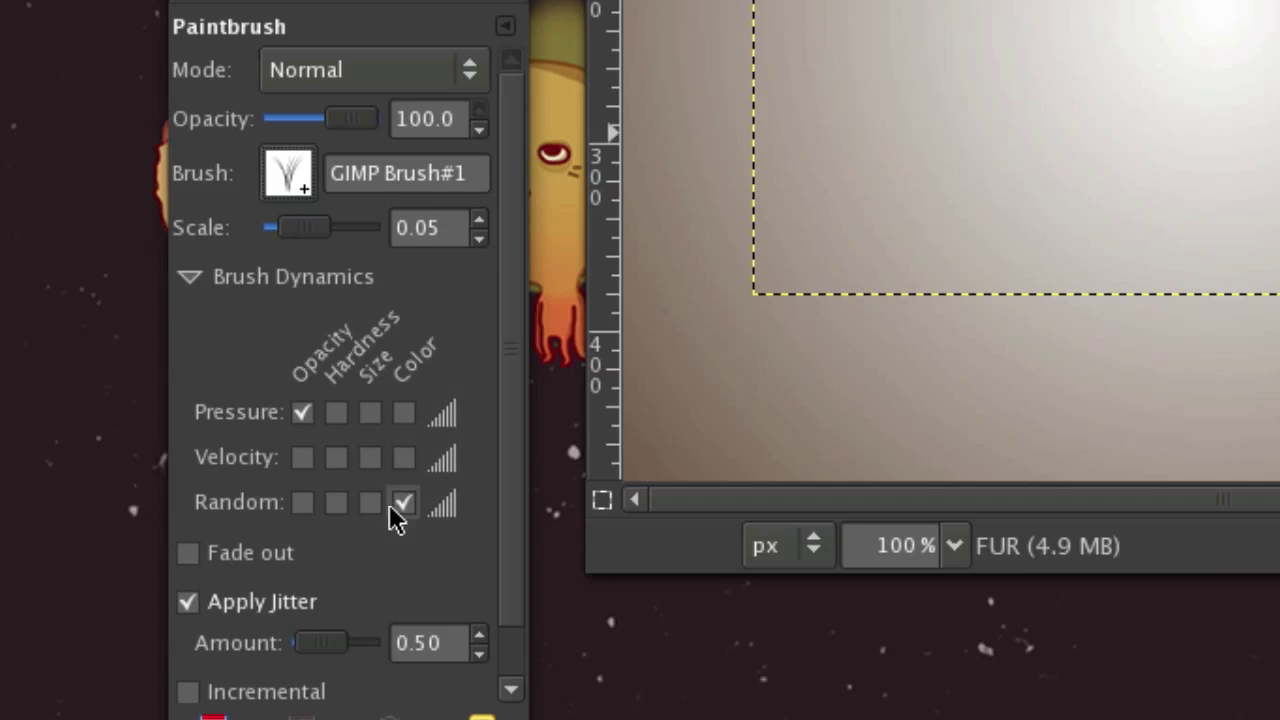
left_click(372, 265)
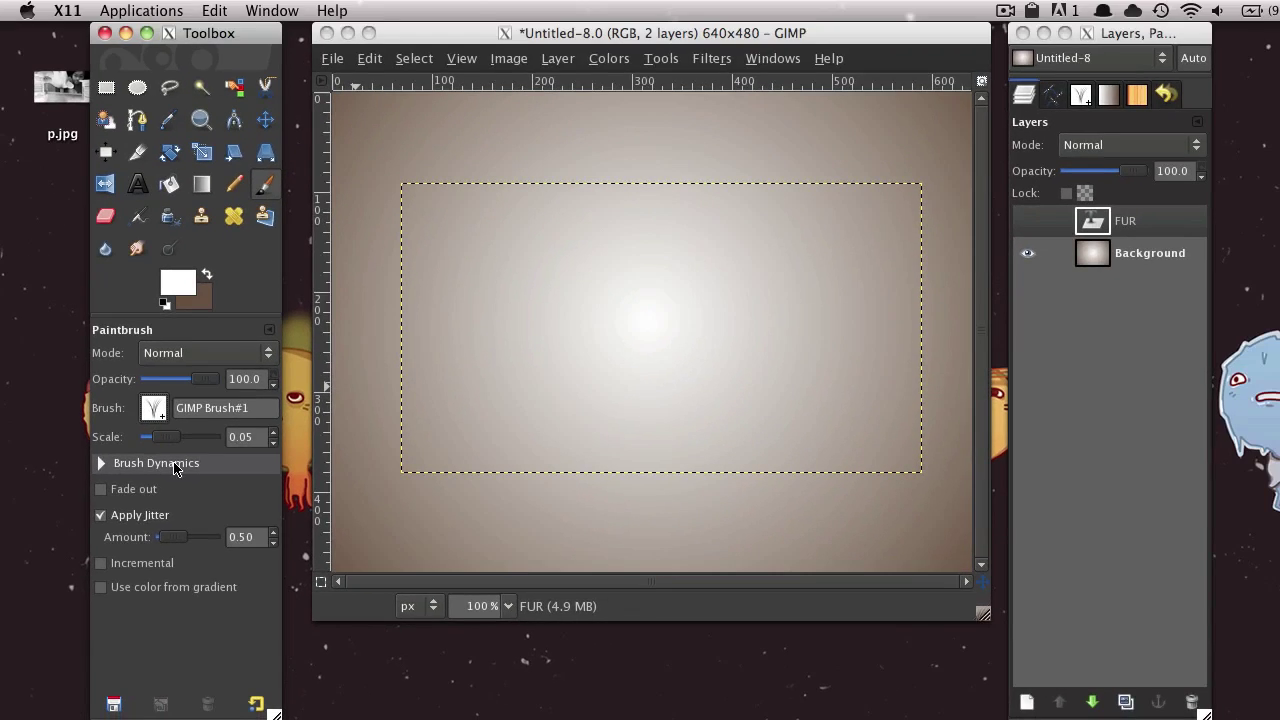
- Set the foreground colour to a medium brown, 876553
left_click(333, 287)
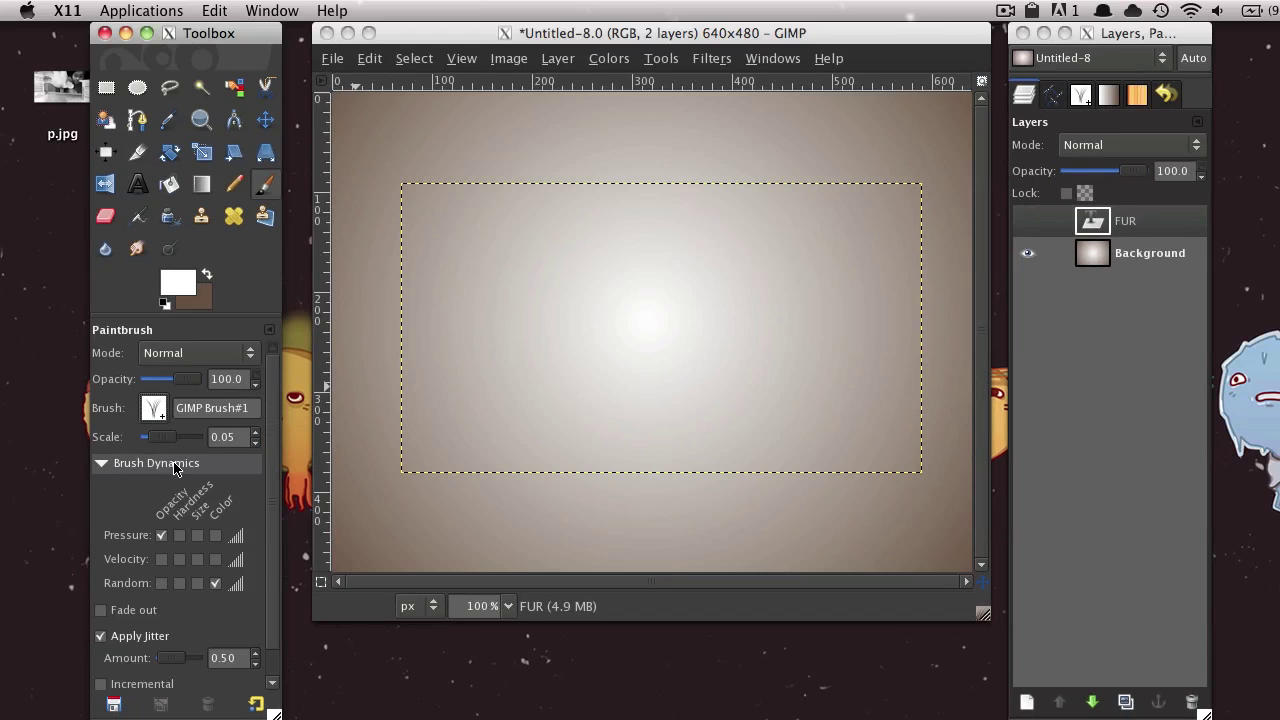
left_click(177, 287)
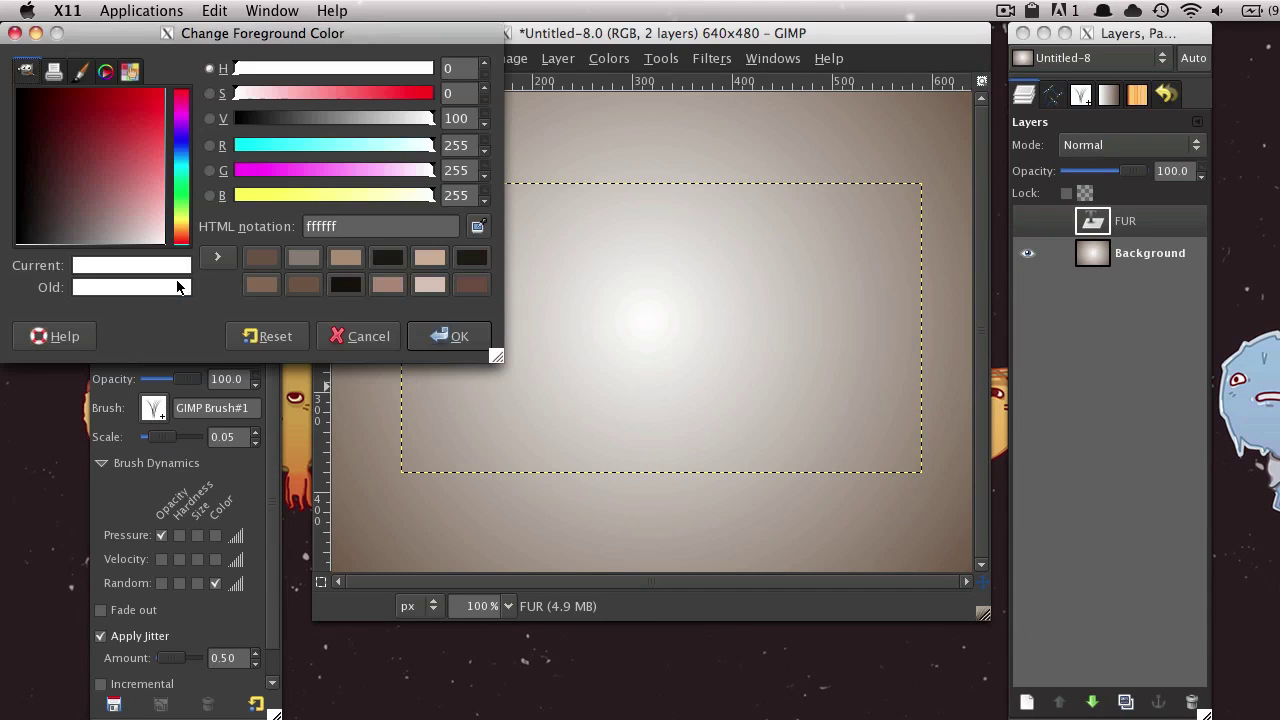
left_click_drag(281, 30, 590, 162)
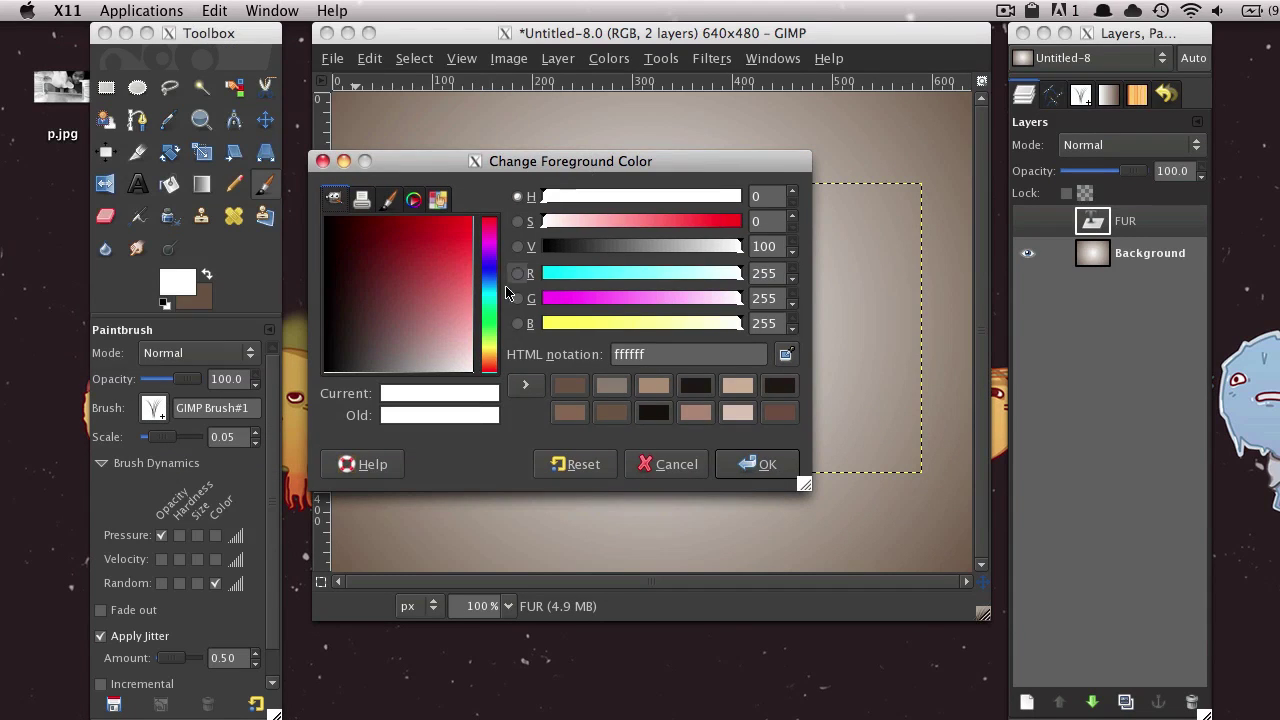
left_click(487, 360)
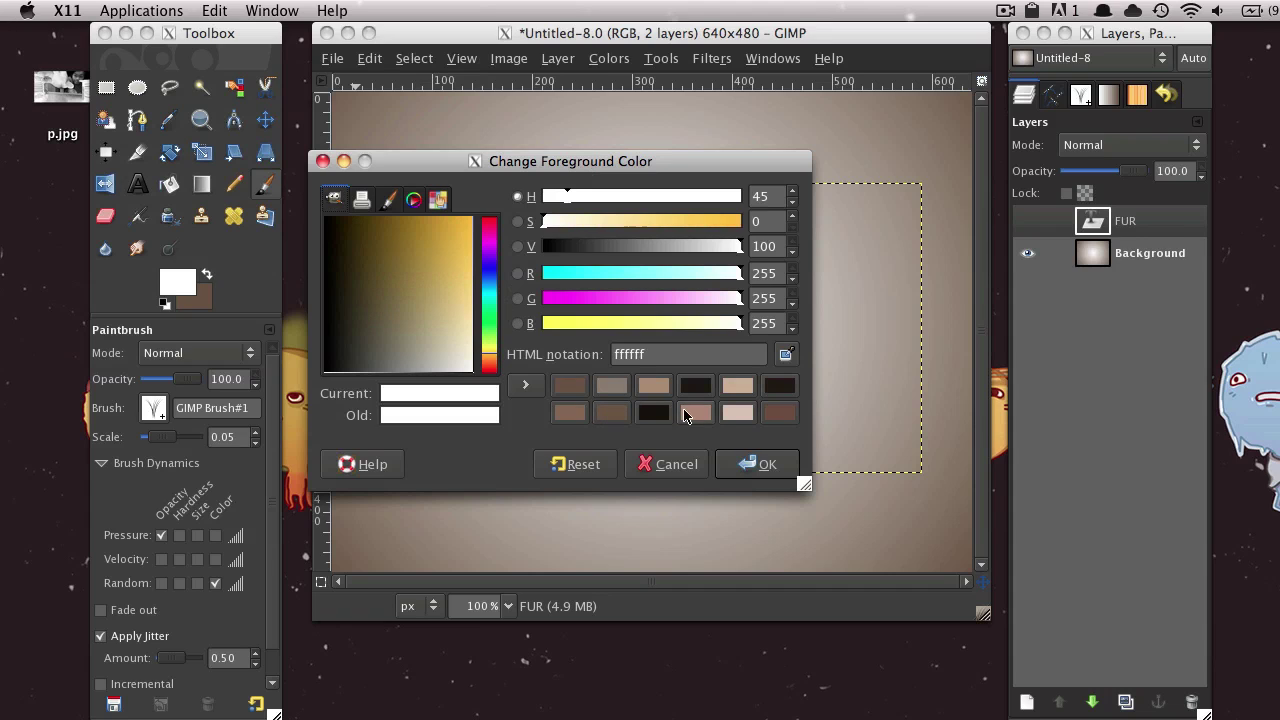
left_click(780, 413)
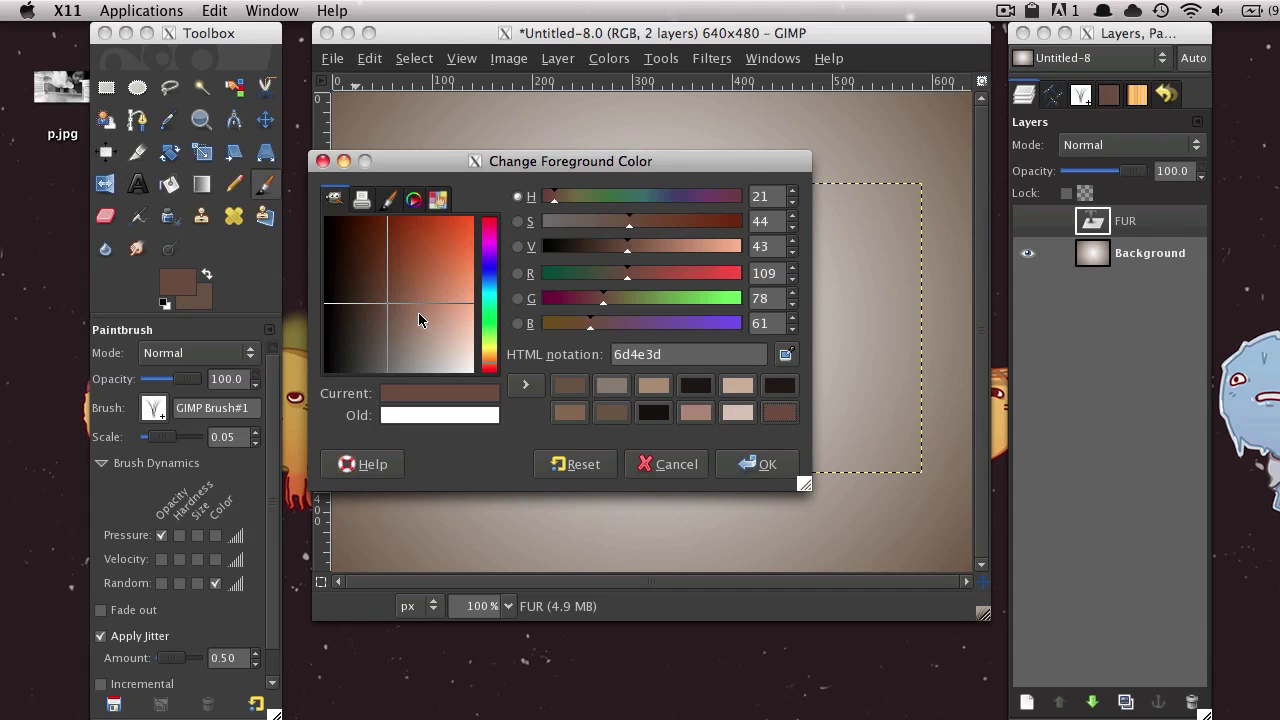
left_click_drag(408, 311, 404, 311)
left_click(760, 464)
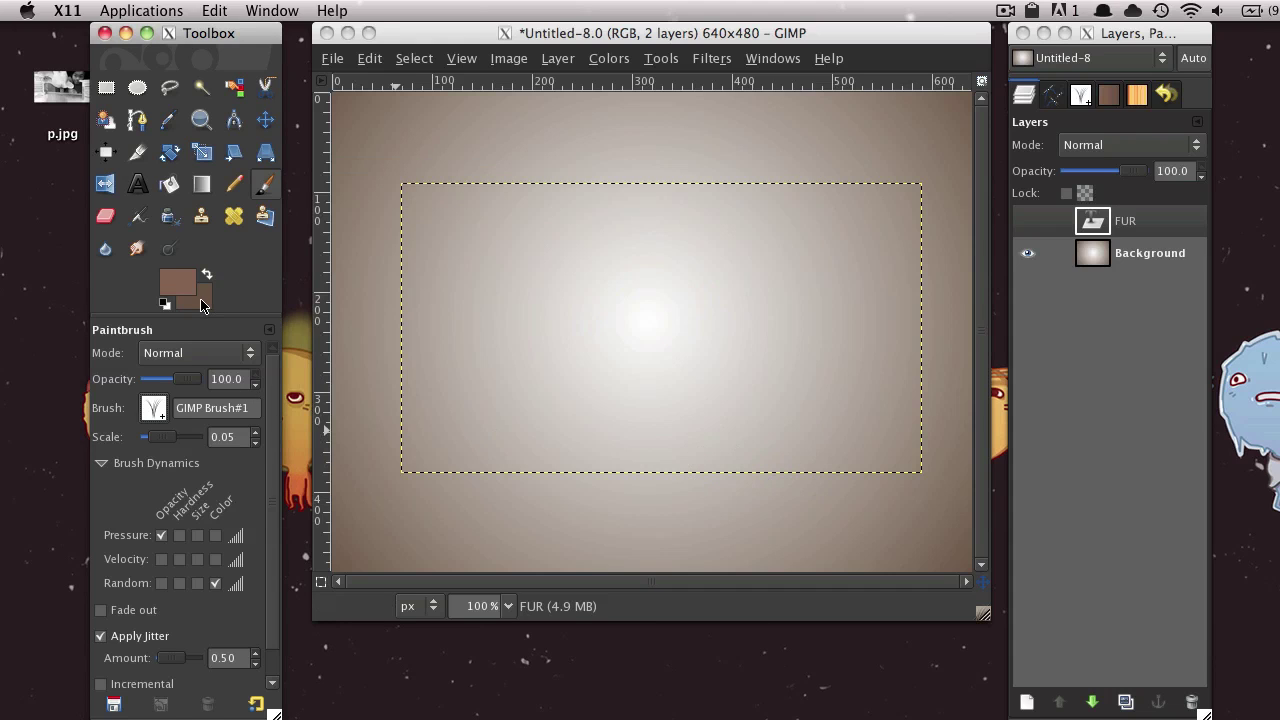
- Set the background colour to a near-black brown
left_click(200, 305)
left_click_drag(303, 35, 577, 181)
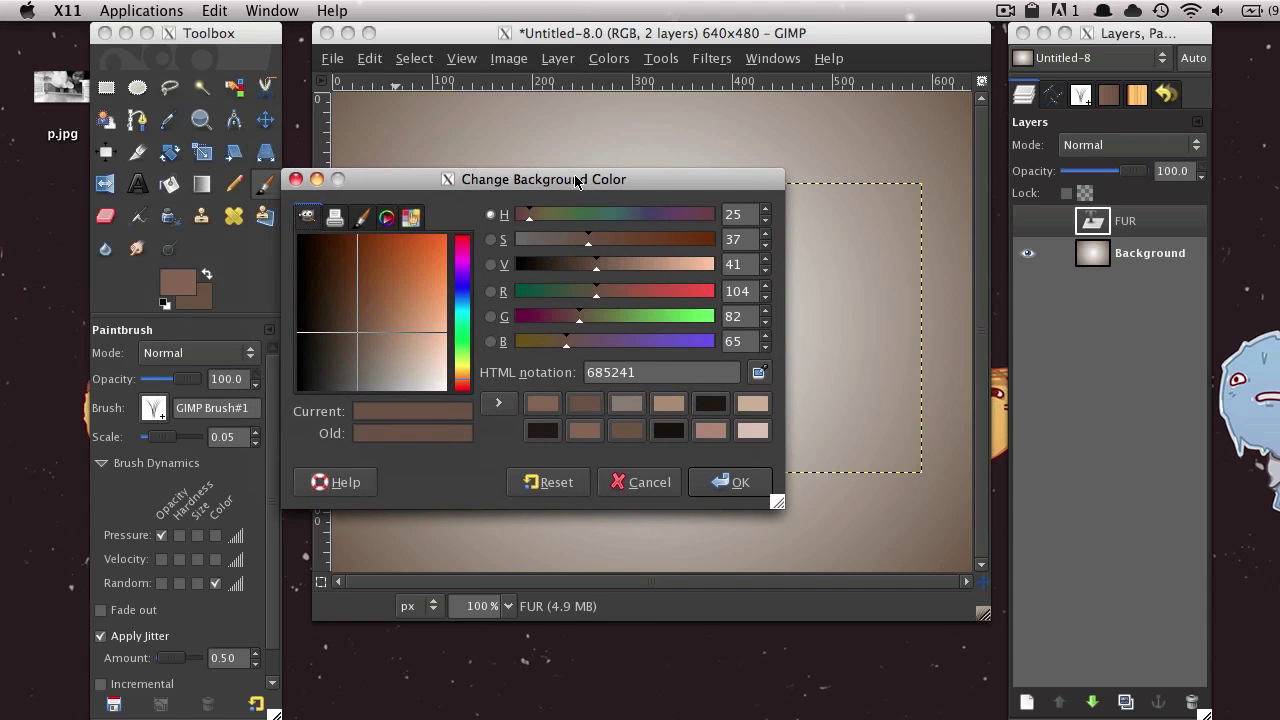
left_click(718, 398)
left_click(737, 481)
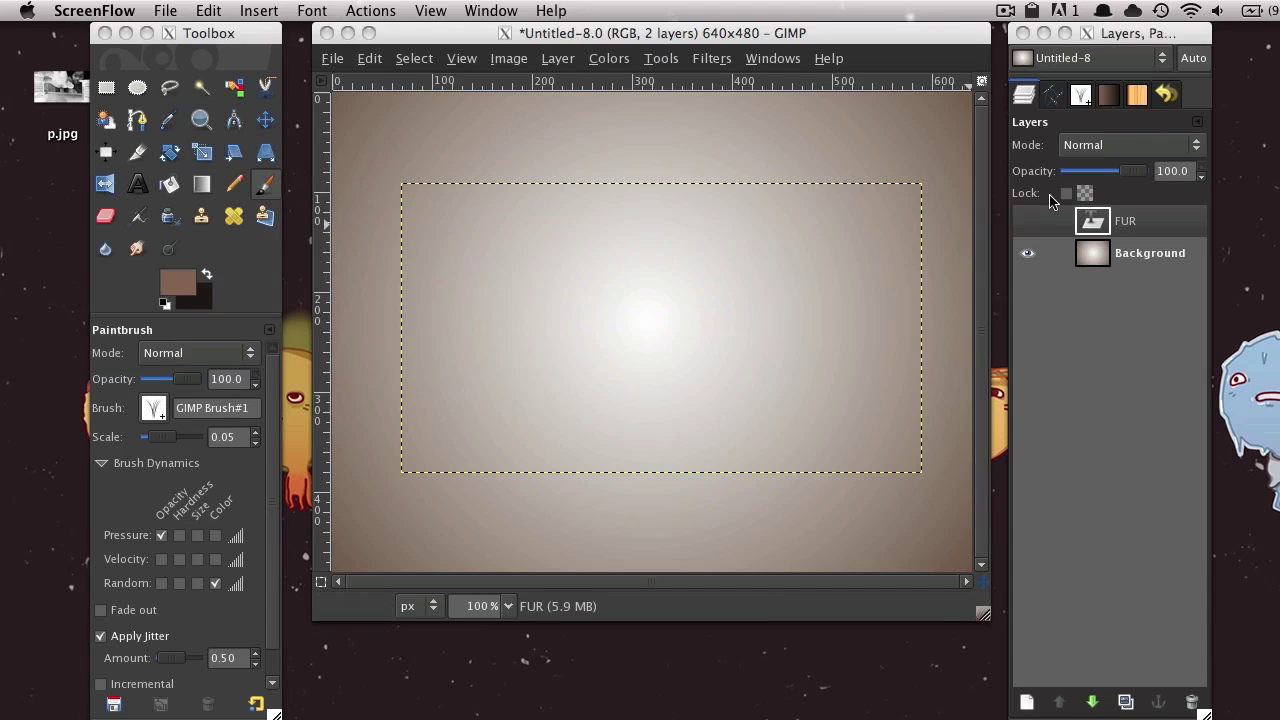
- Add a transparent New Layer and select the FUR path in the Paths dialog
left_click(1020, 707)
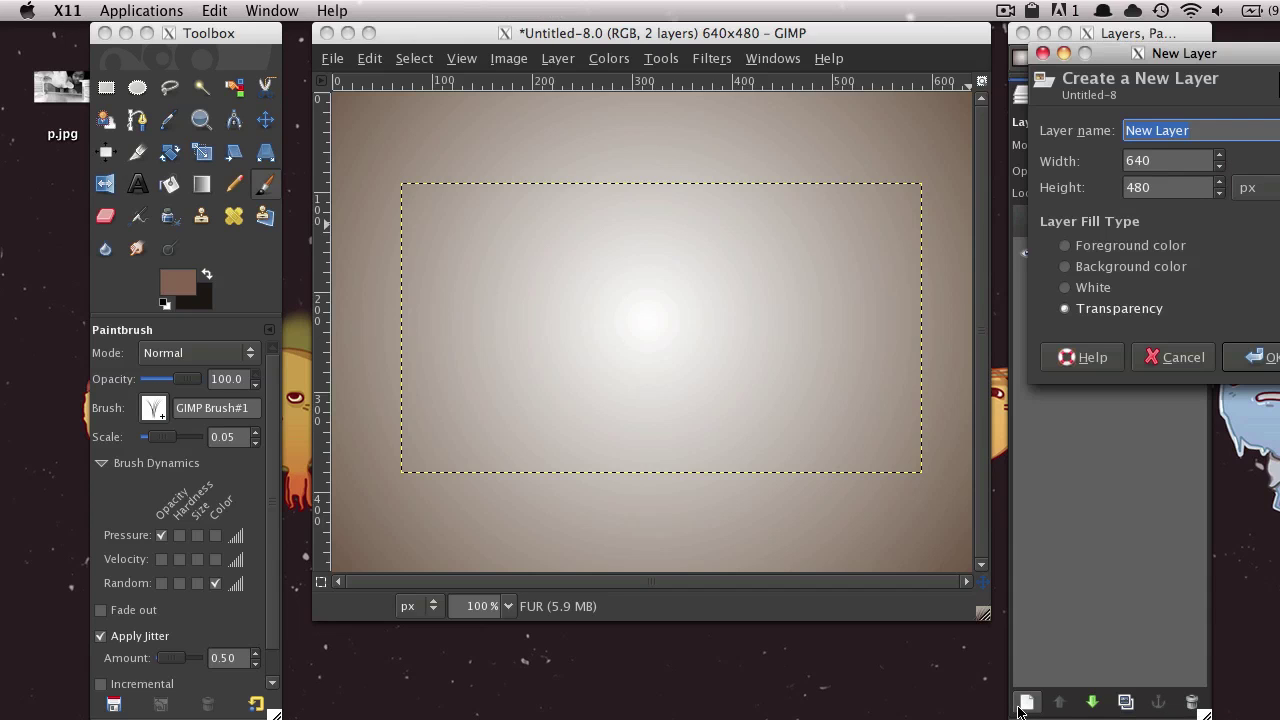
key("Return")
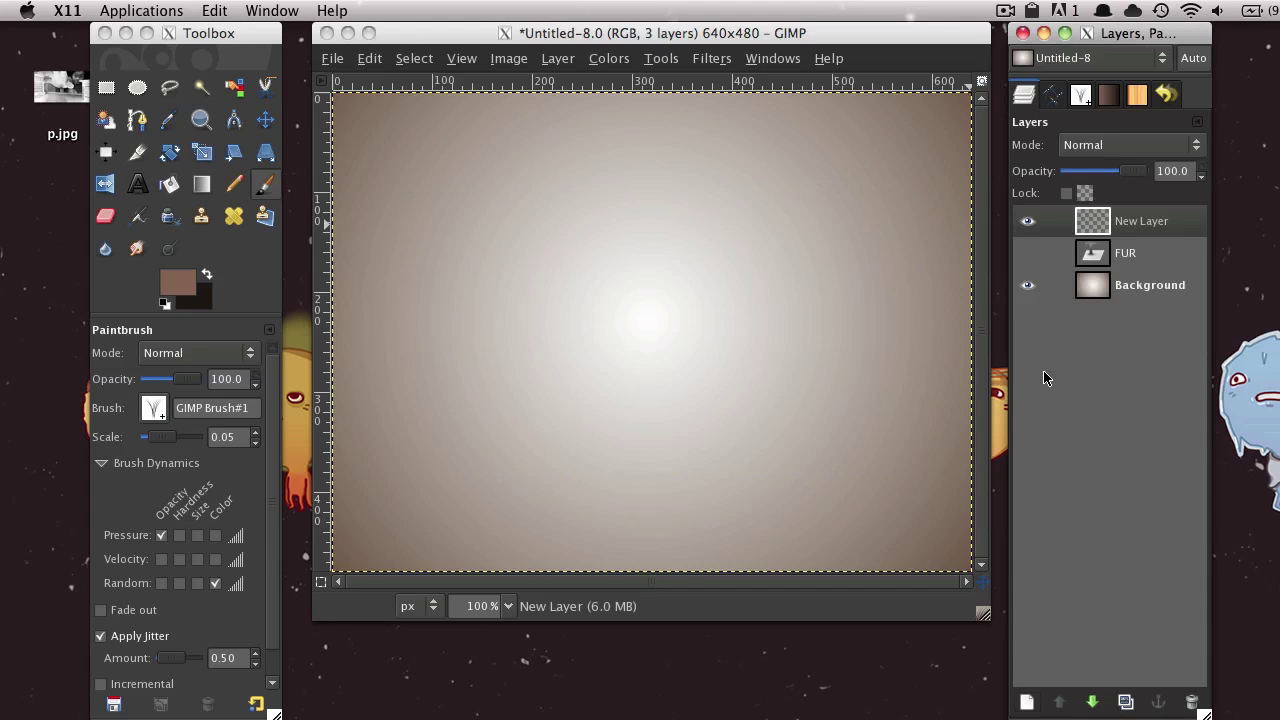
left_click(1062, 98)
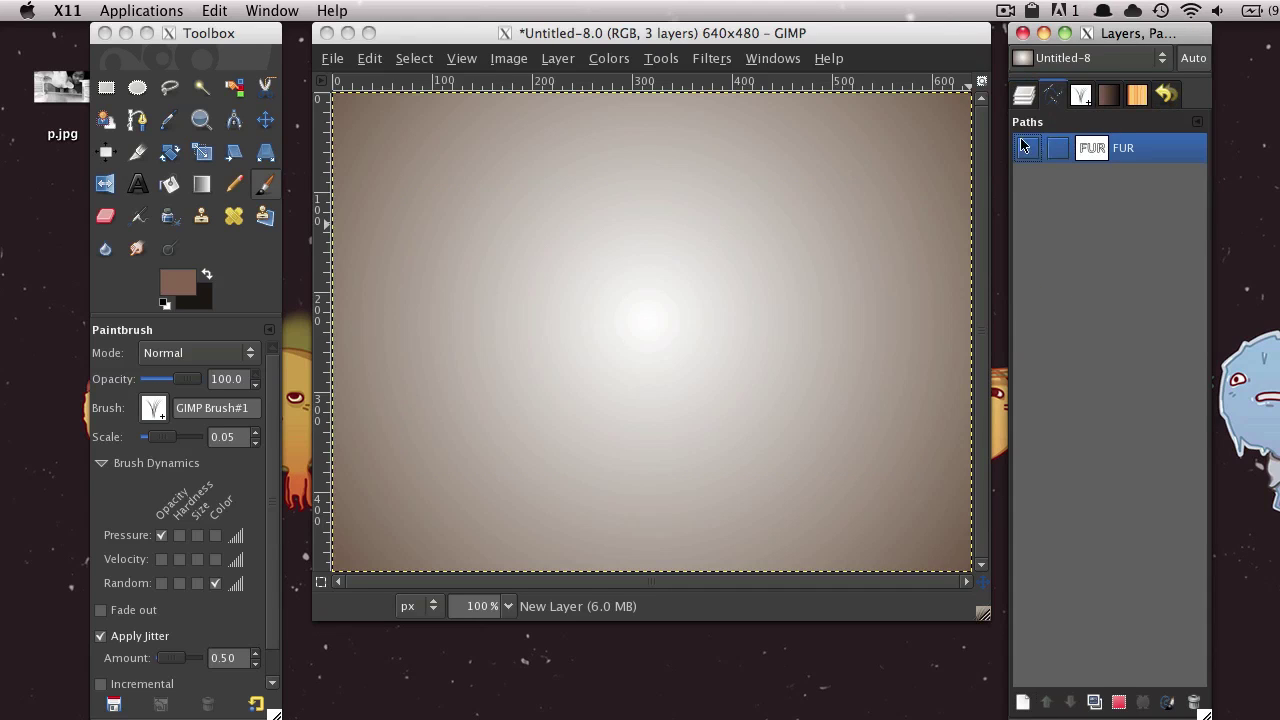
left_click(773, 60)
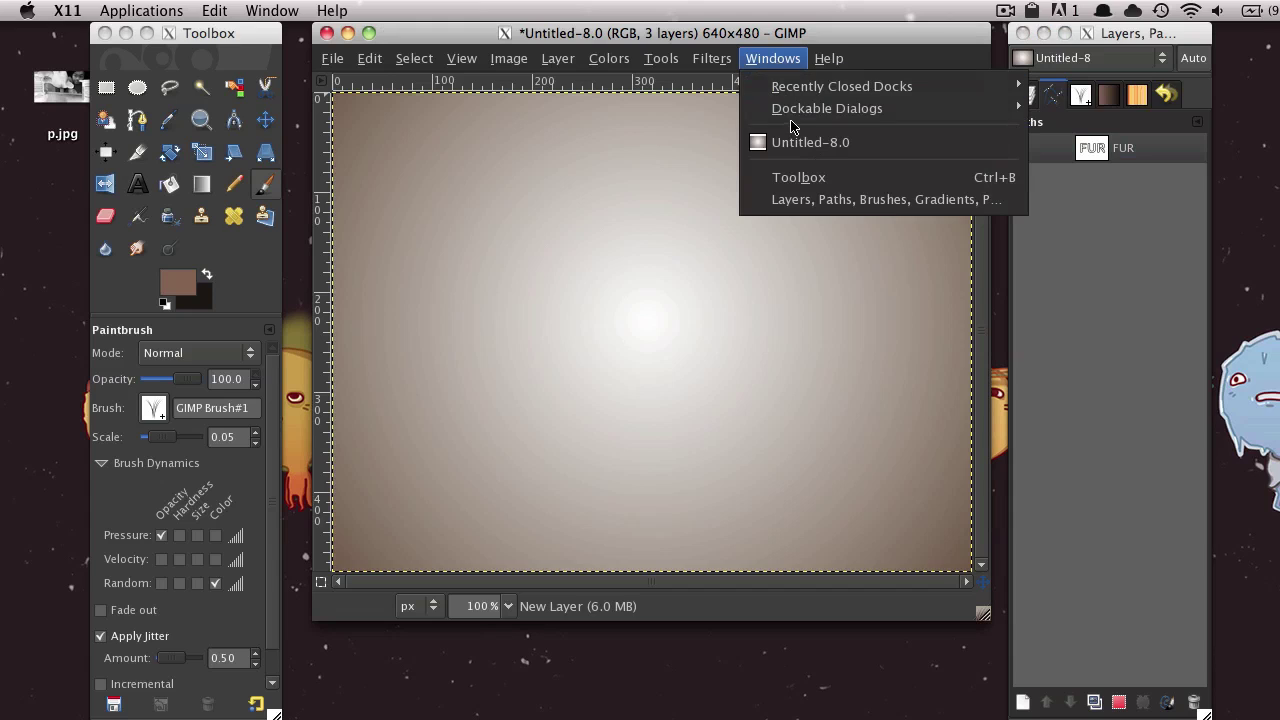
mouse_move(907, 118)
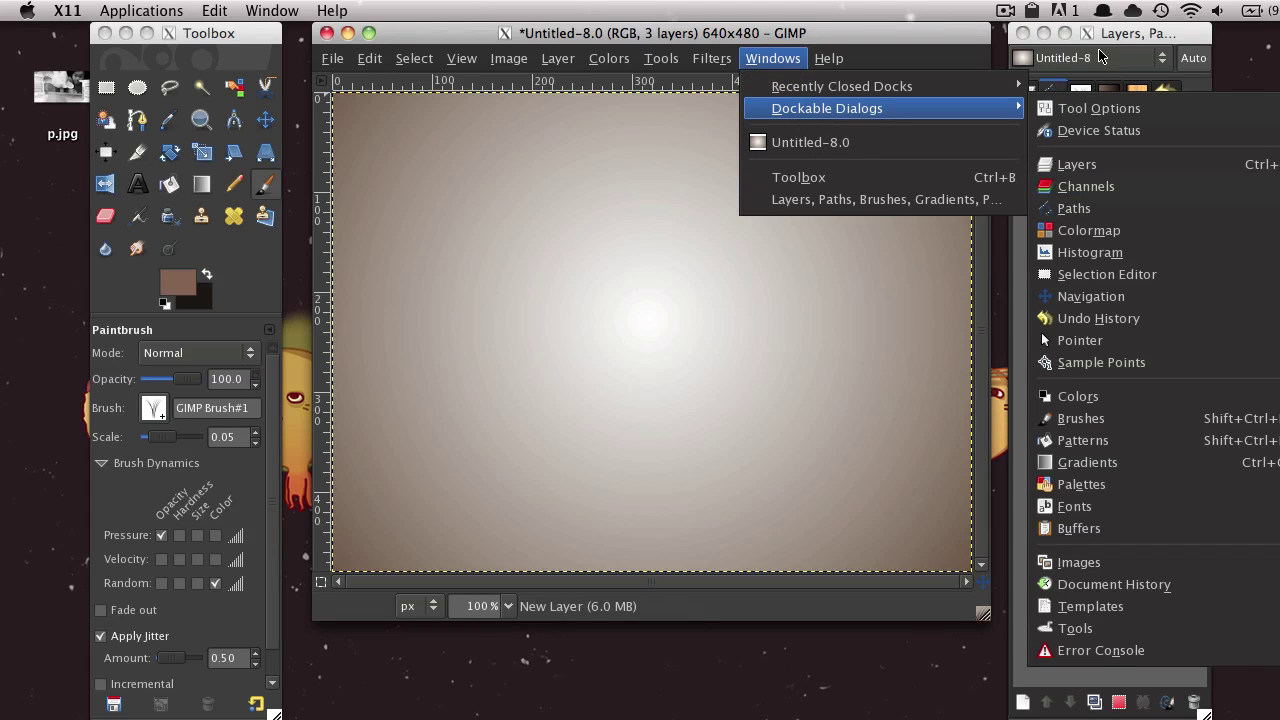
left_click(1050, 208)
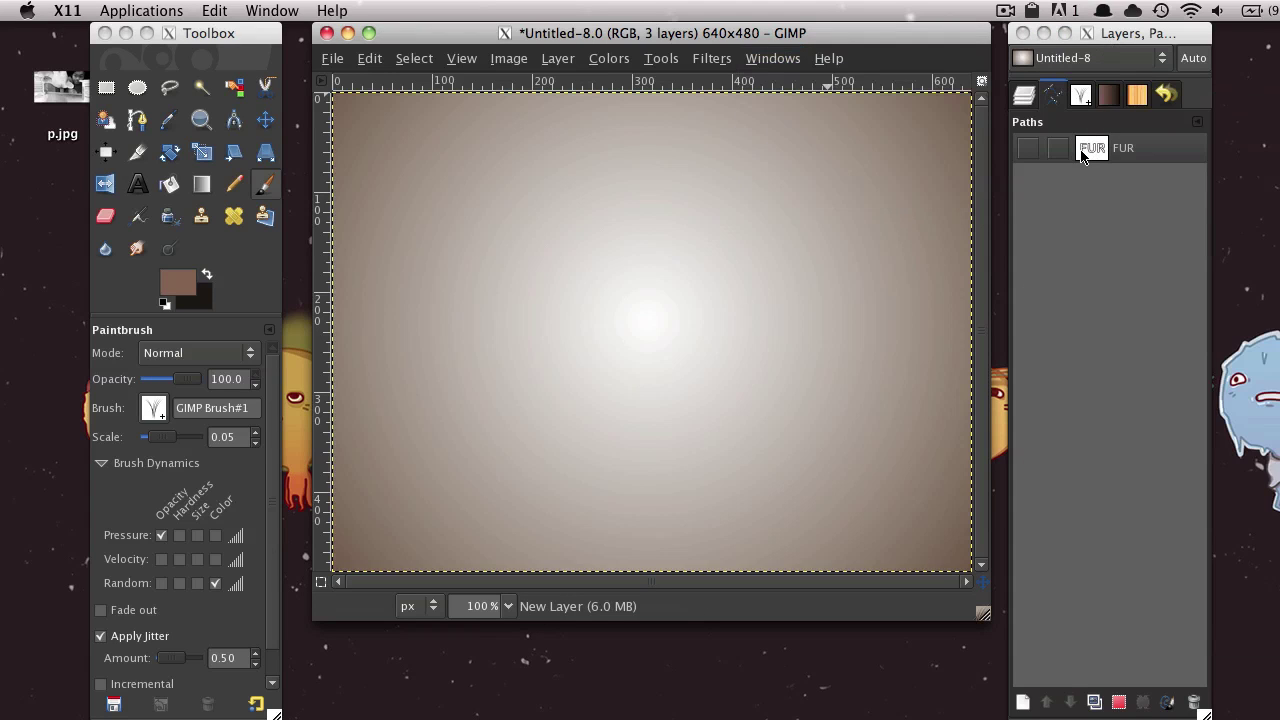
left_click(1148, 152)
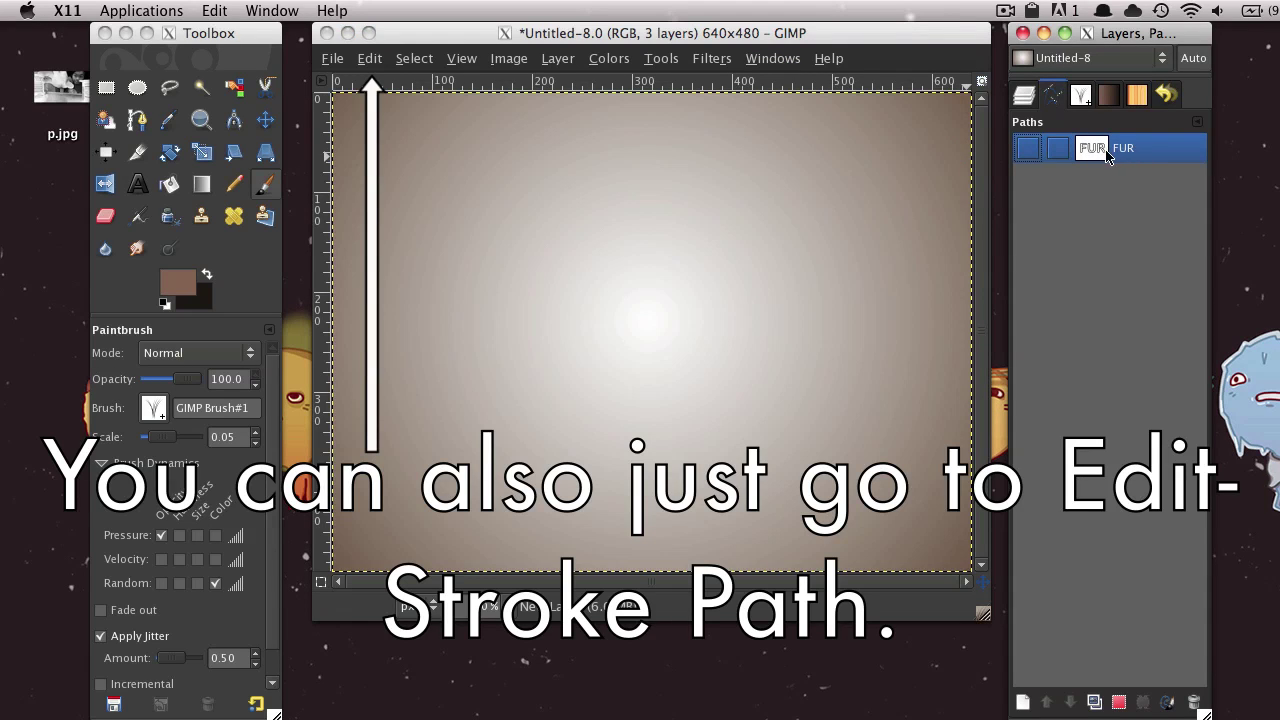
- Stroke the FUR path with the Paintbrush to paint brown fur strands on the New Layer
right_click(1086, 150)
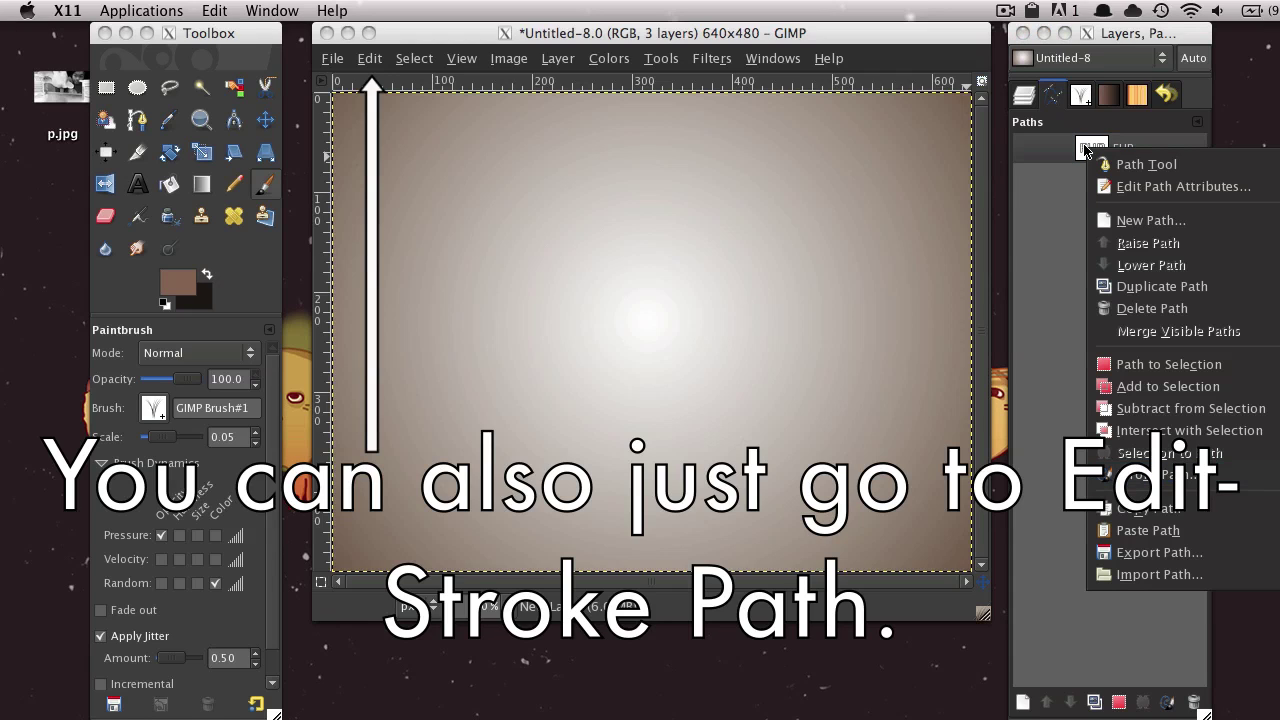
left_click(1133, 477)
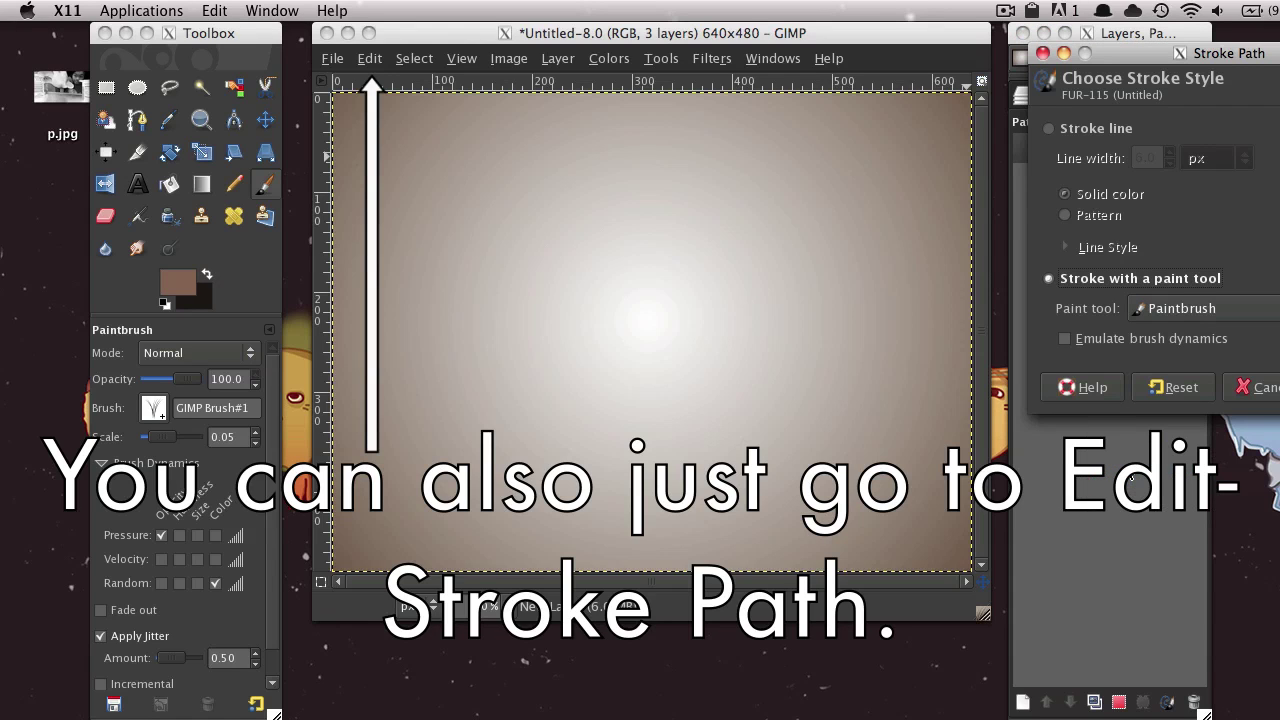
left_click_drag(1108, 63, 524, 113)
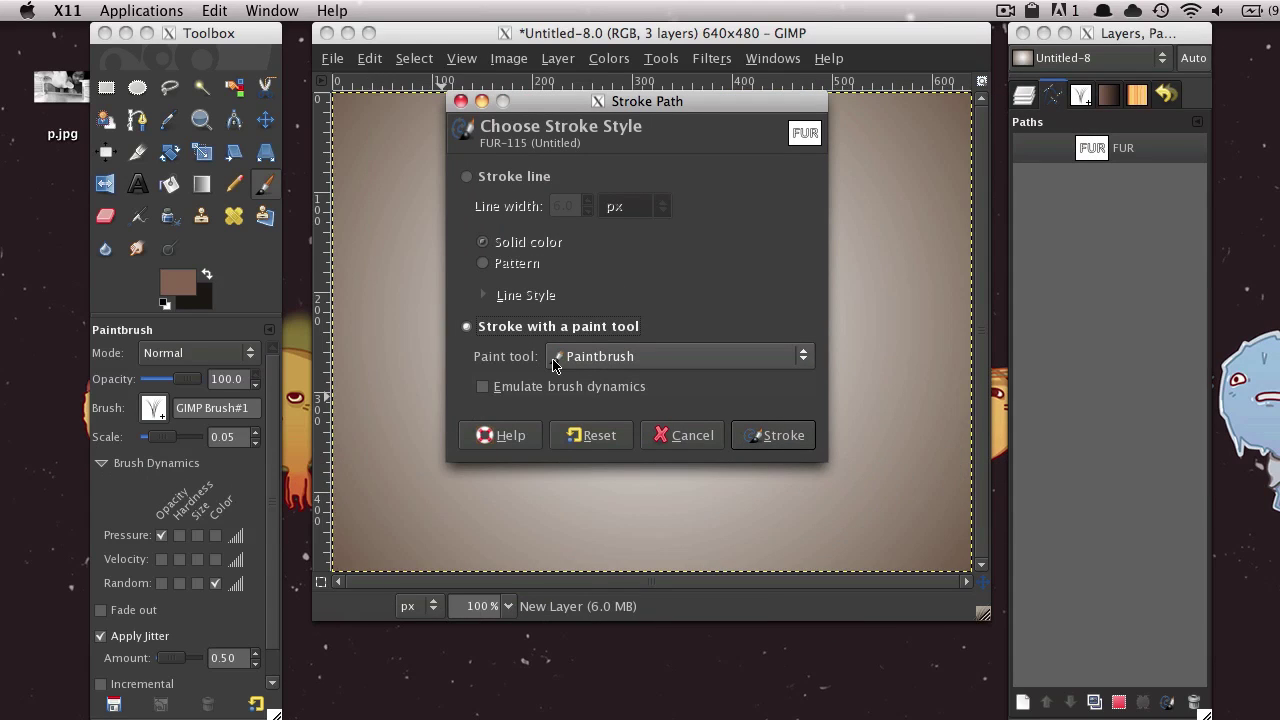
left_click(762, 435)
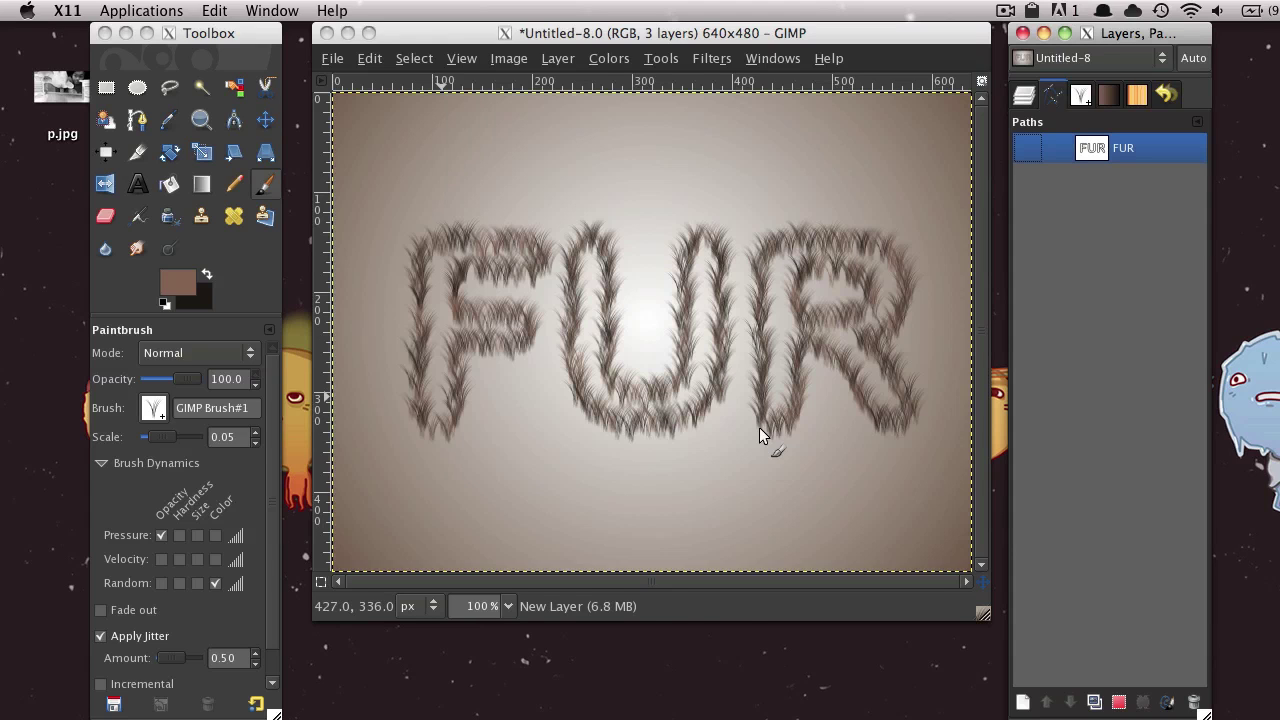
left_click(1024, 94)
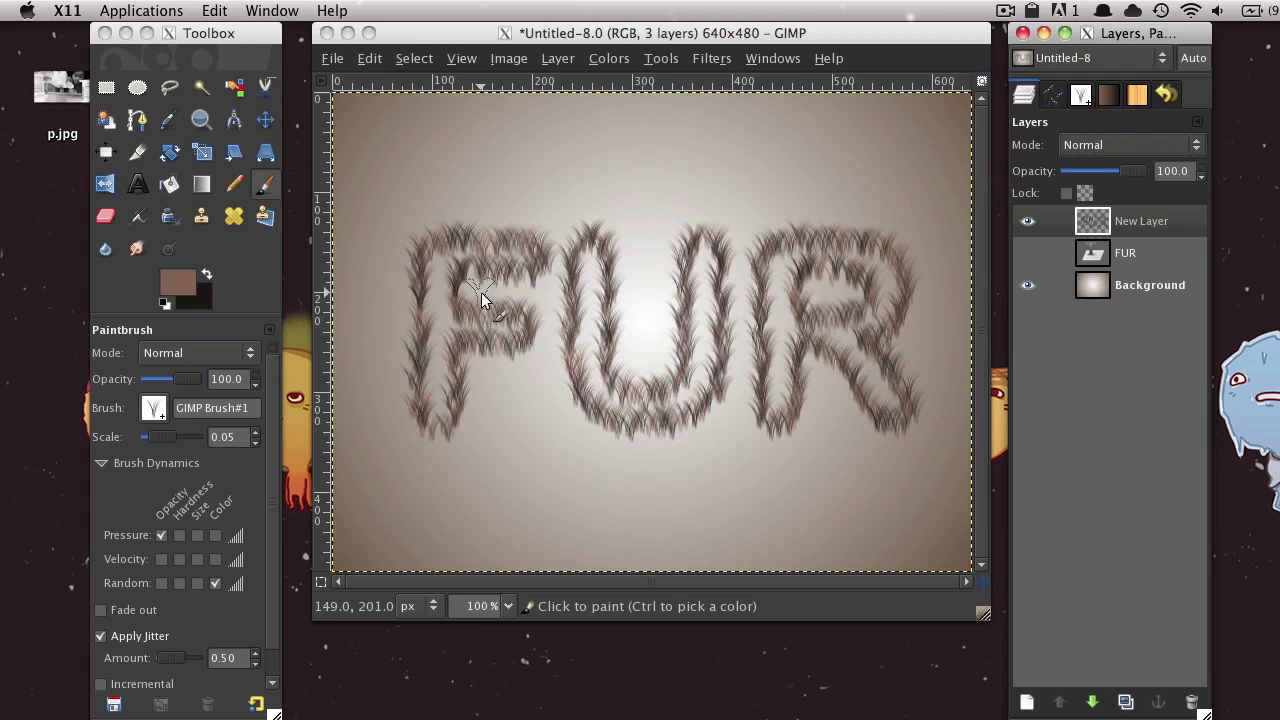
- Paint extra brown fur strokes along the F's stem and bars, the U's stems and the R's leg
left_click(263, 190)
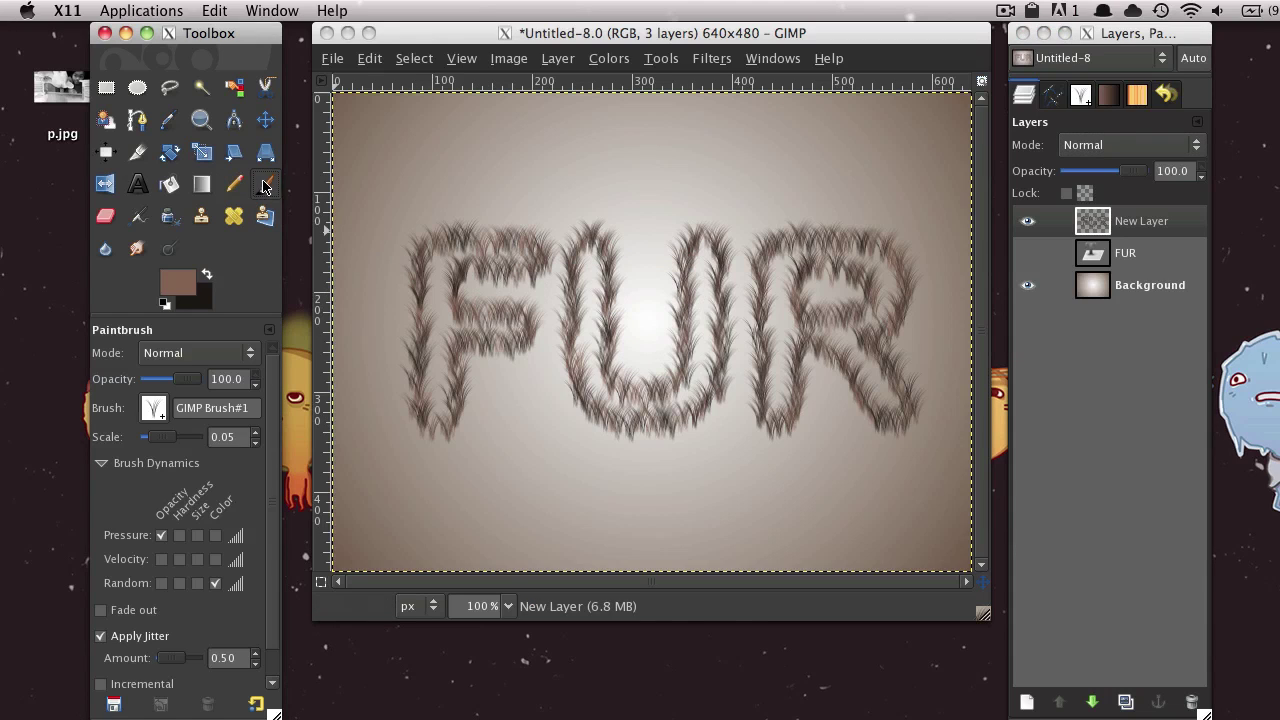
left_click(443, 418)
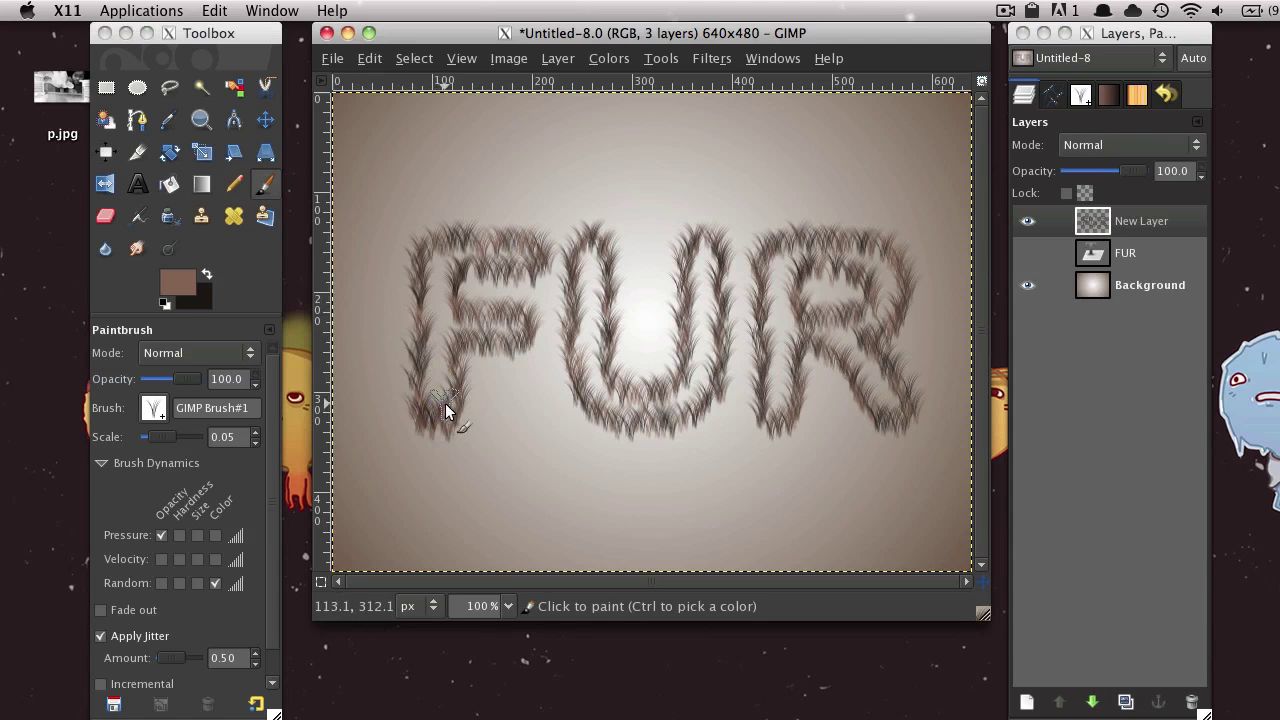
left_click_drag(447, 409, 445, 398)
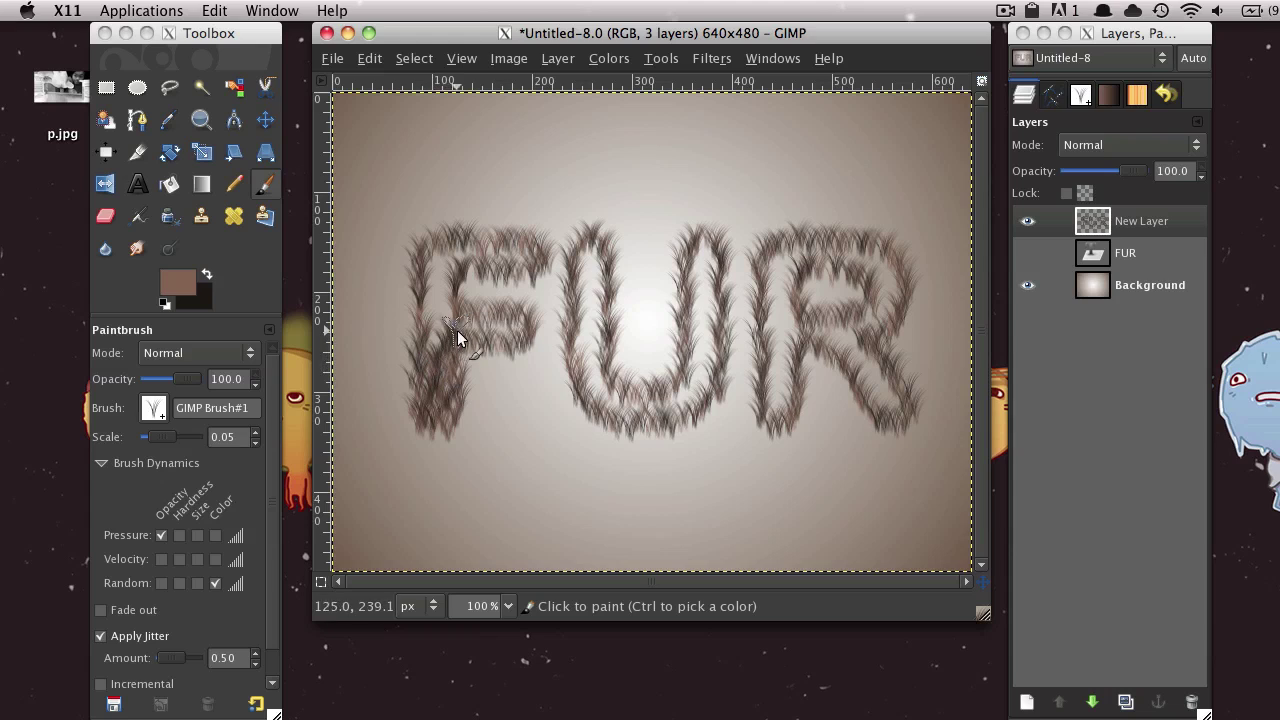
mouse_move(472, 327)
left_mouse_down()
mouse_move(512, 326)
mouse_move(431, 327)
mouse_move(448, 316)
mouse_move(440, 284)
left_mouse_up()
mouse_move(526, 259)
left_mouse_down()
mouse_move(596, 264)
mouse_move(596, 252)
mouse_move(585, 259)
left_mouse_up()
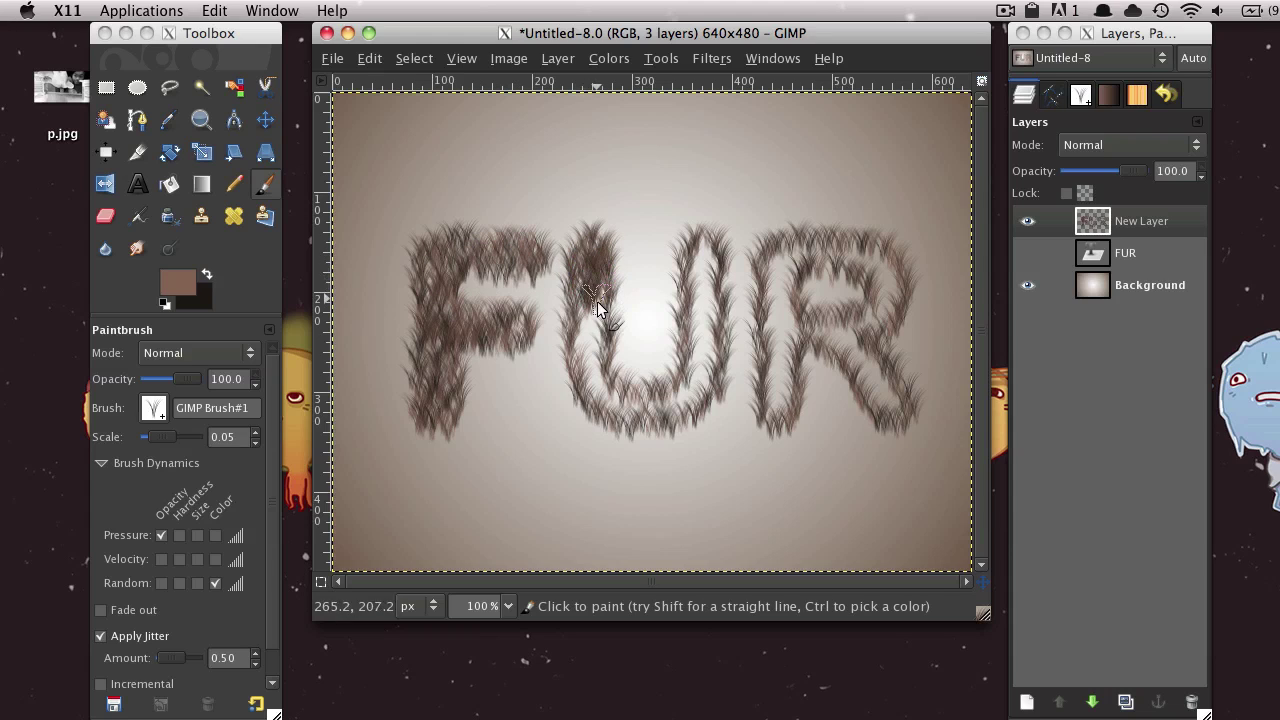
mouse_move(597, 304)
left_mouse_down()
mouse_move(597, 340)
mouse_move(599, 322)
mouse_move(575, 354)
mouse_move(609, 392)
mouse_move(584, 395)
mouse_move(637, 421)
mouse_move(628, 400)
mouse_move(693, 395)
mouse_move(681, 393)
mouse_move(714, 357)
mouse_move(689, 373)
mouse_move(708, 335)
mouse_move(699, 295)
mouse_move(719, 320)
mouse_move(694, 301)
mouse_move(711, 281)
mouse_move(693, 260)
mouse_move(707, 373)
mouse_move(678, 422)
mouse_move(776, 385)
mouse_move(761, 398)
mouse_move(782, 406)
mouse_move(791, 365)
mouse_move(773, 361)
mouse_move(790, 326)
mouse_move(773, 319)
mouse_move(790, 261)
mouse_move(867, 261)
mouse_move(885, 315)
left_mouse_up()
mouse_move(874, 376)
left_mouse_down()
mouse_move(897, 410)
mouse_move(858, 328)
left_mouse_up()
mouse_move(430, 362)
left_mouse_down()
mouse_move(444, 410)
mouse_move(460, 356)
mouse_move(519, 334)
left_mouse_up()
mouse_move(695, 440)
left_mouse_down()
mouse_move(668, 405)
mouse_move(683, 416)
mouse_move(723, 391)
left_mouse_up()
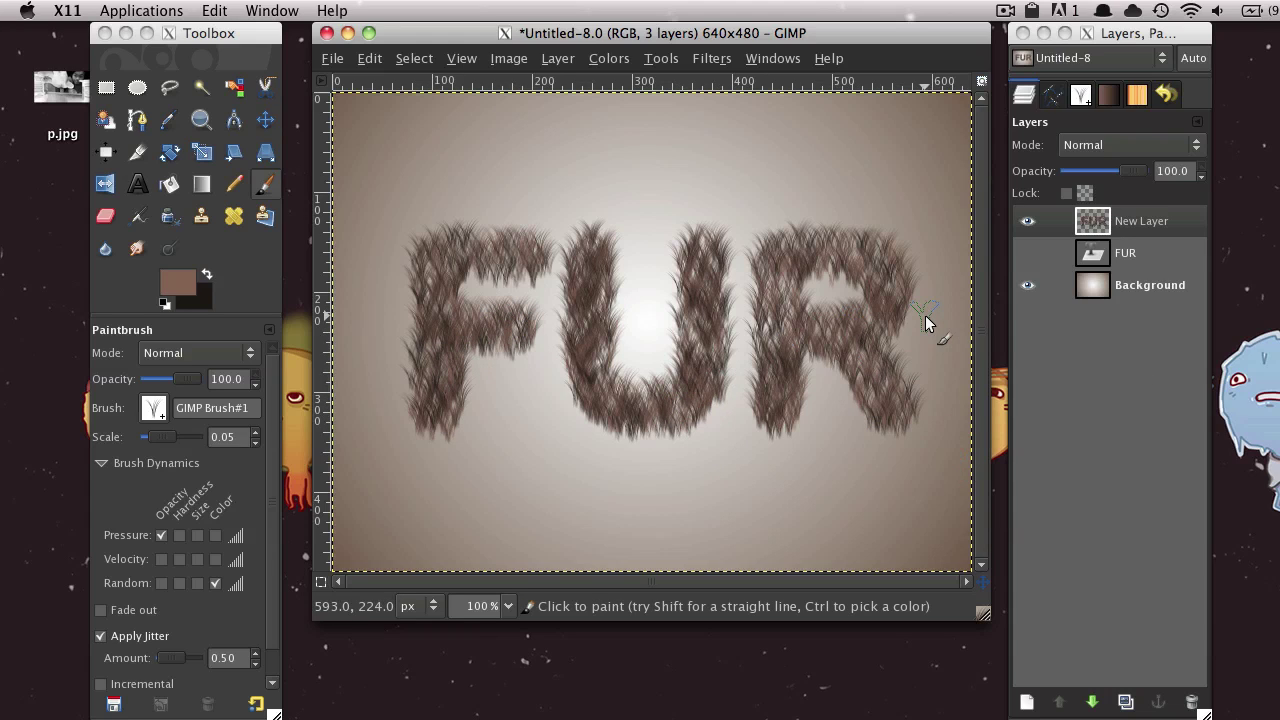
- Add New Layer#1 on top and set the foreground colour to a pale beige
left_click(1024, 701)
key("Return")
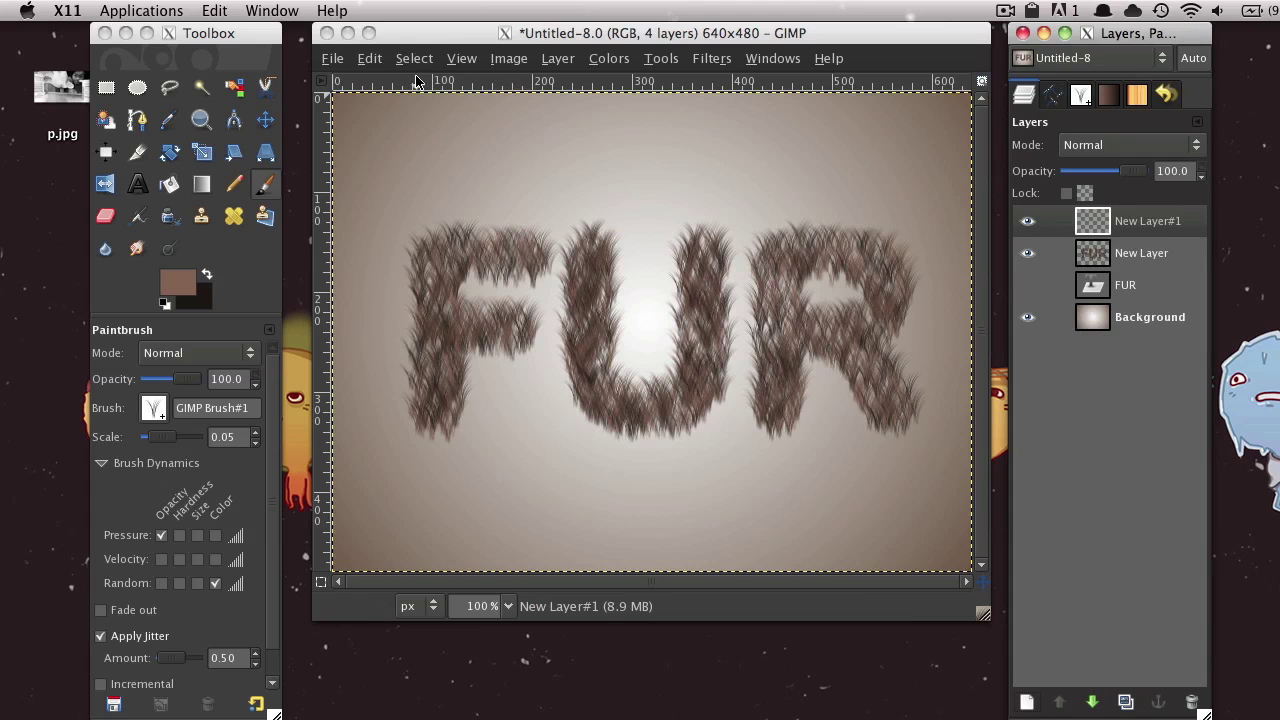
left_click(171, 288)
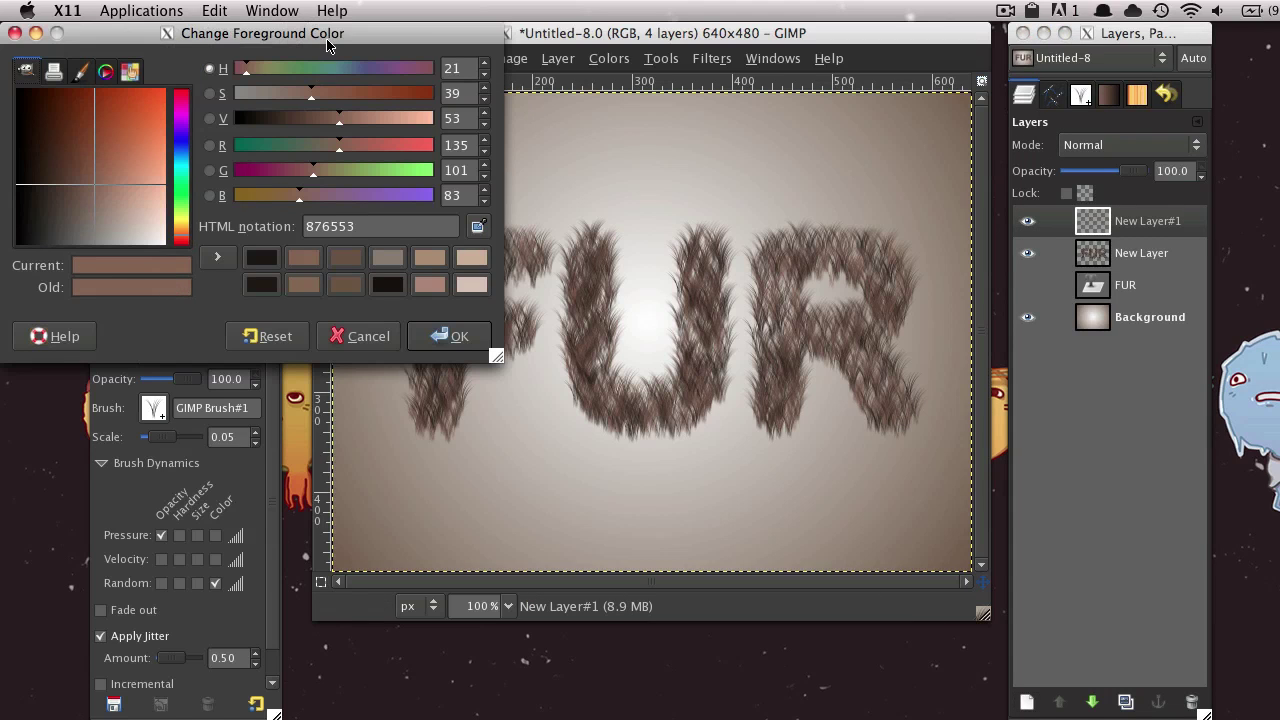
left_click_drag(328, 40, 658, 148)
left_click_drag(433, 305, 469, 310)
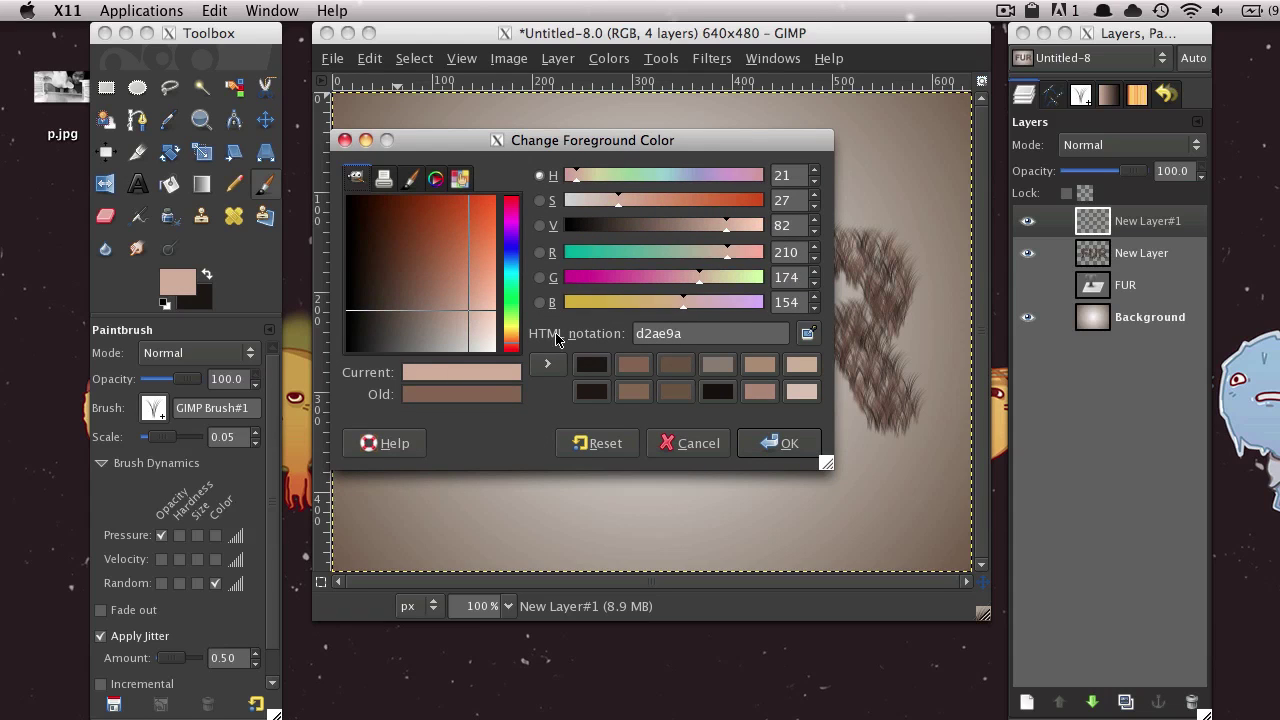
left_click(777, 442)
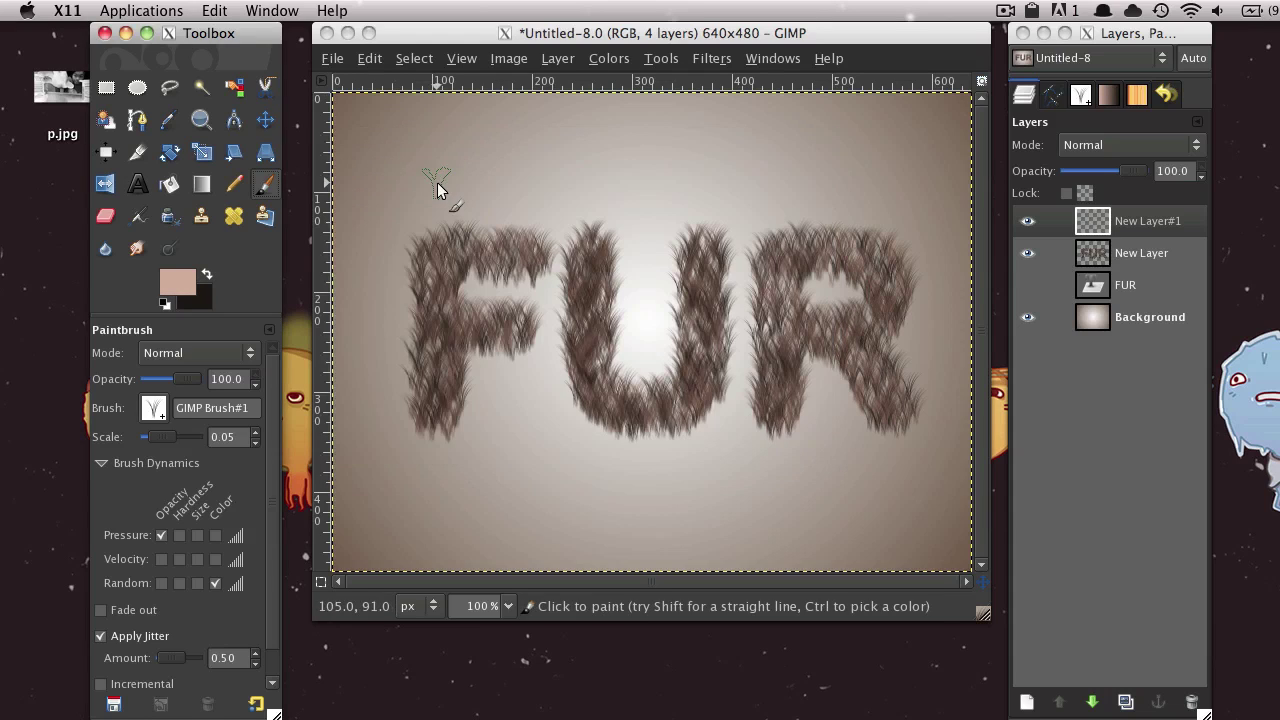
- Stroke the FUR path with the paintbrush onto New Layer#1
left_click(410, 60)
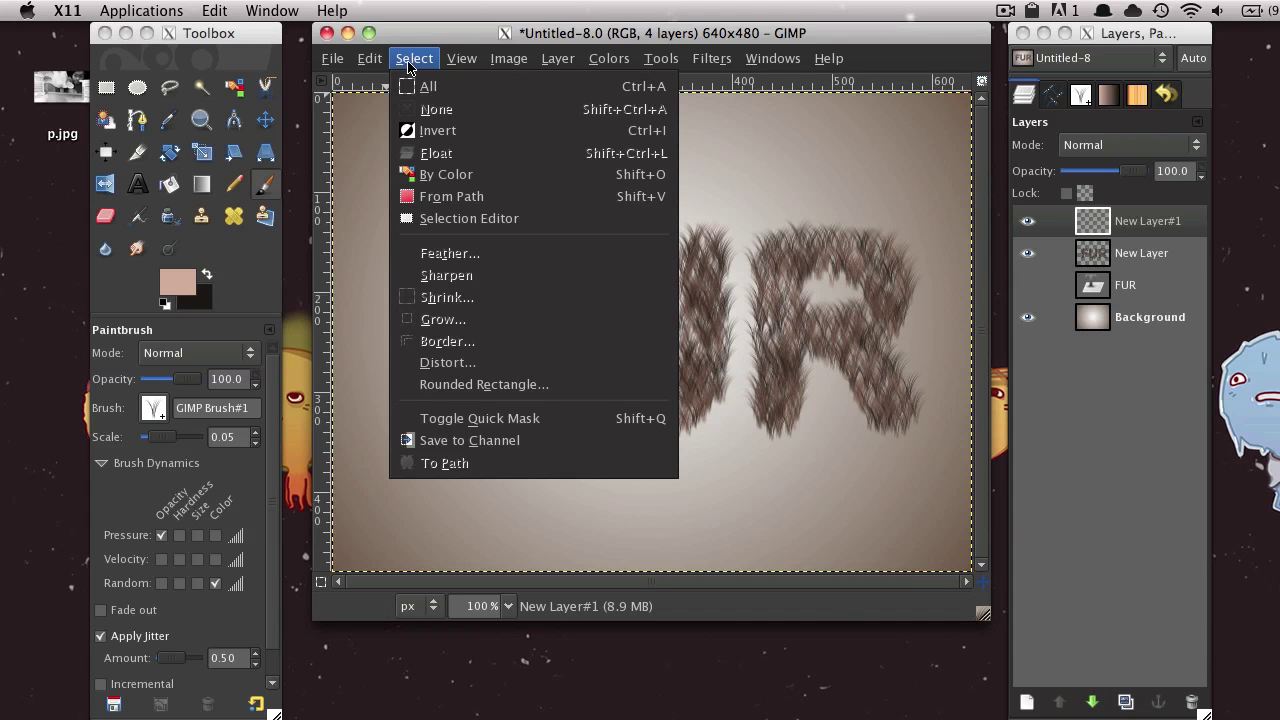
mouse_move(450, 62)
left_click(476, 45)
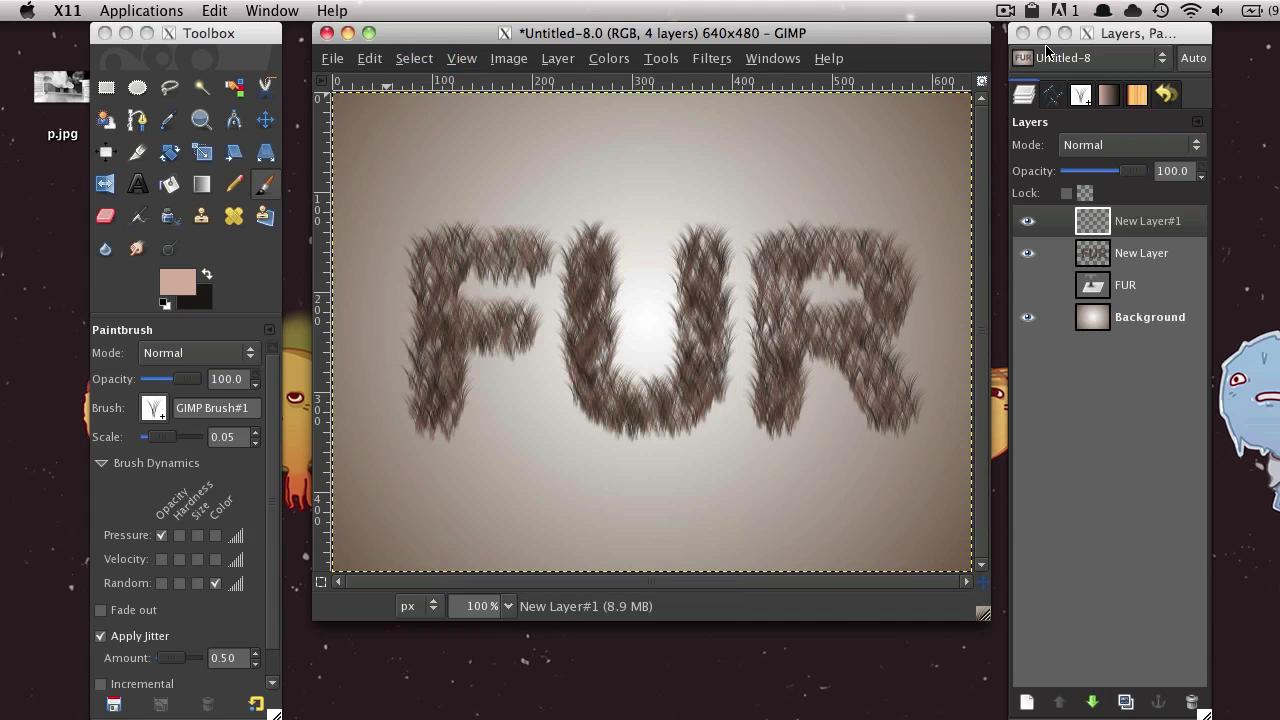
left_click(1052, 95)
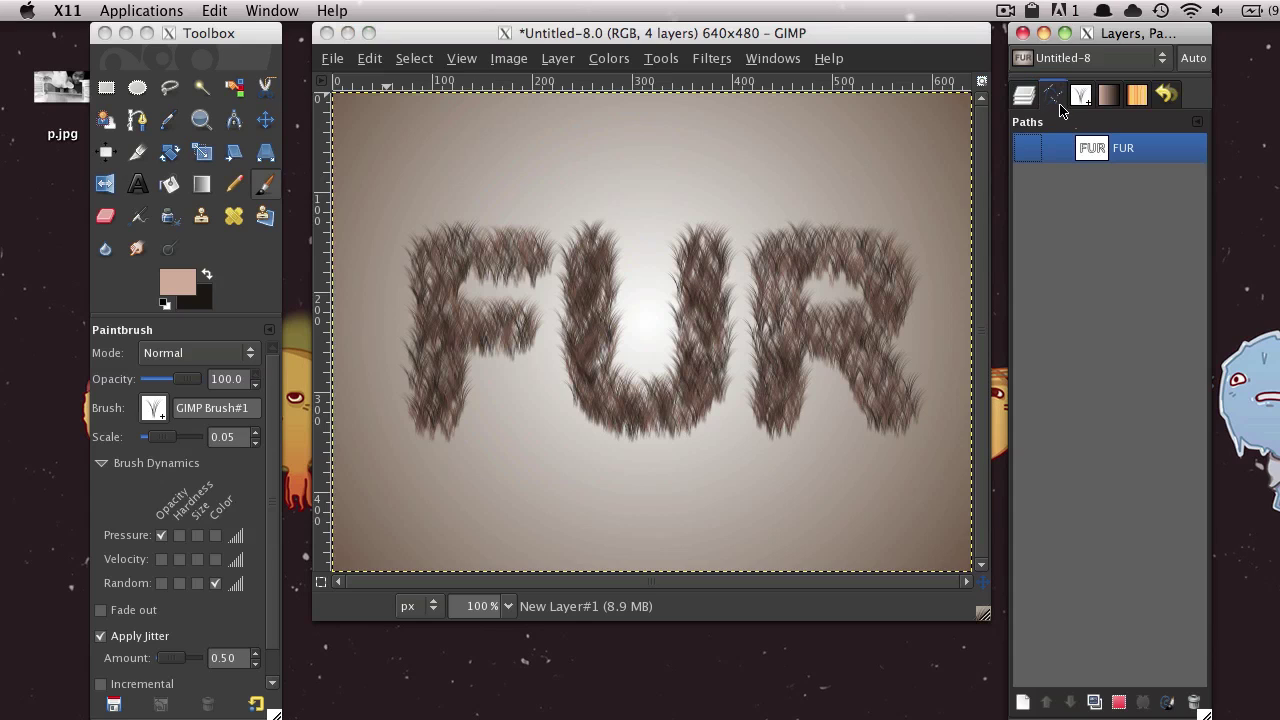
right_click(1096, 148)
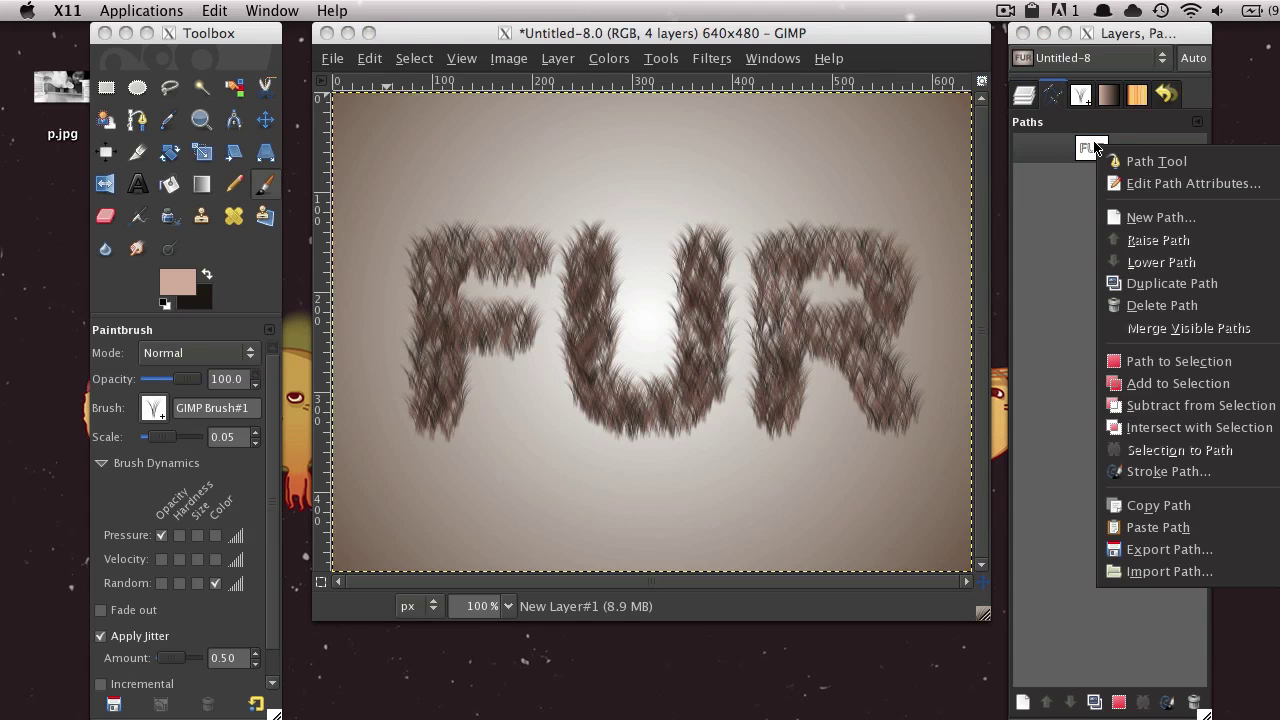
left_click(1135, 472)
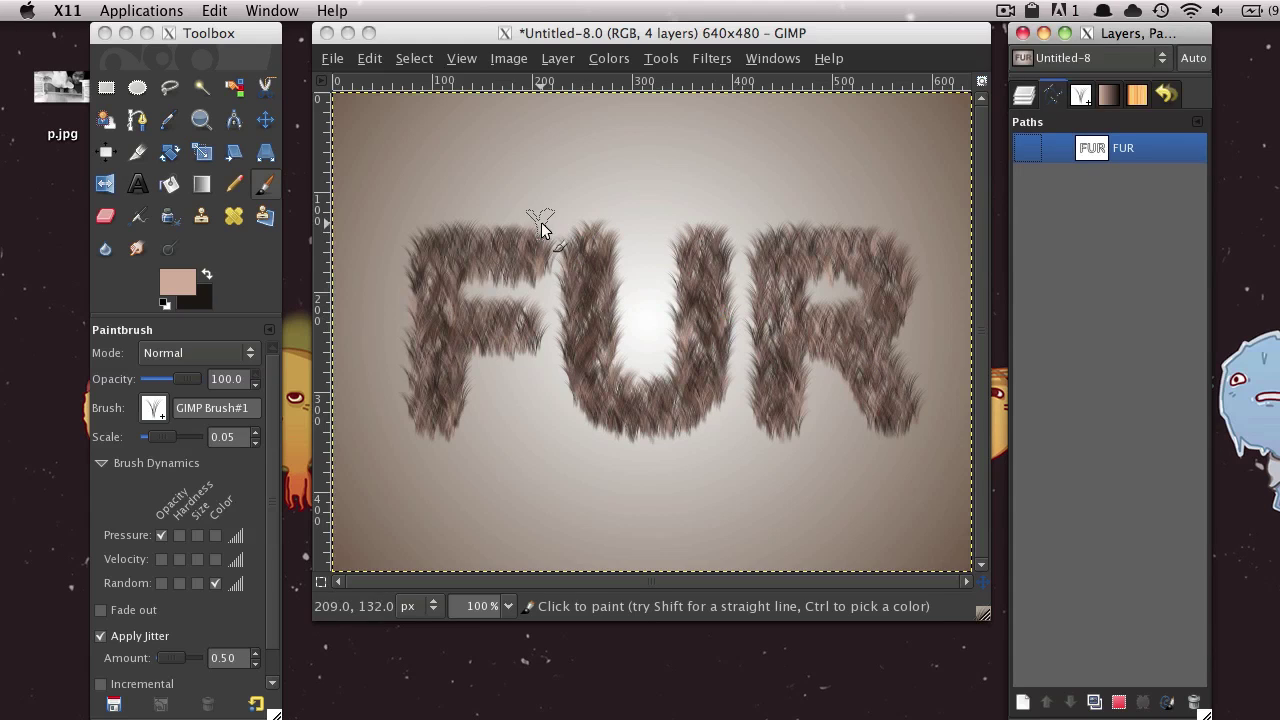
left_click(370, 59)
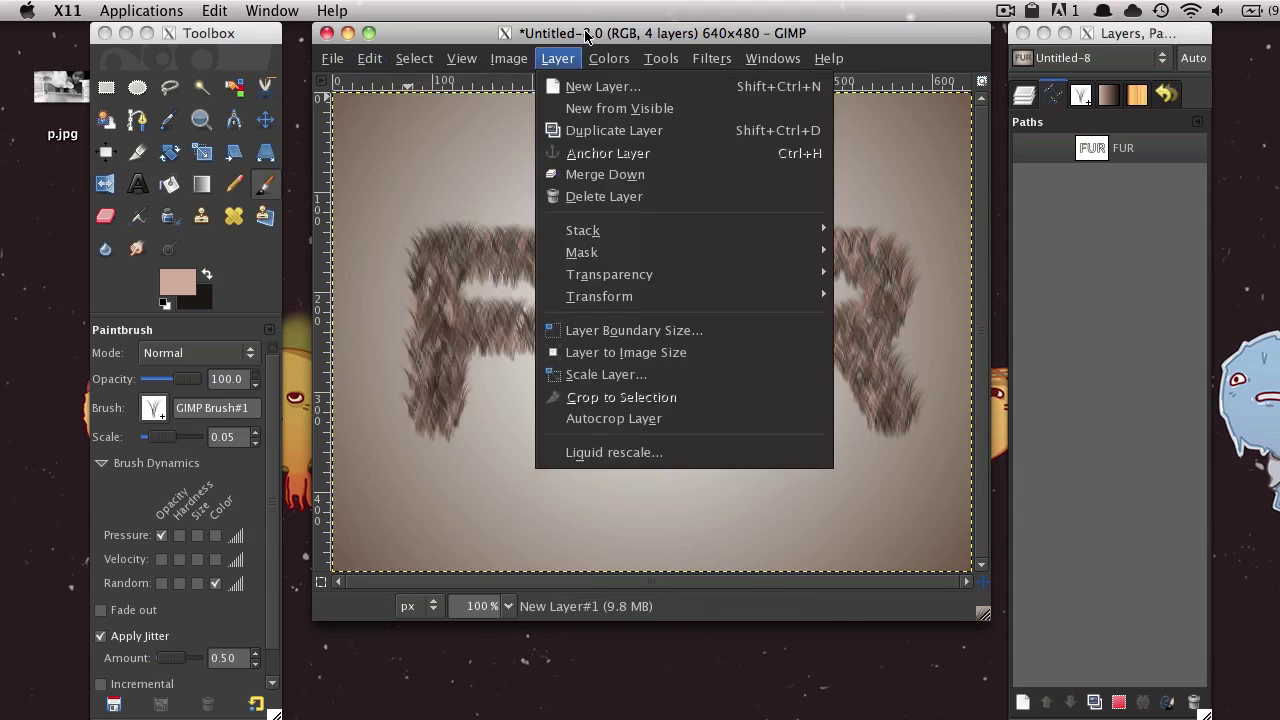
left_click(588, 30)
left_click(1024, 95)
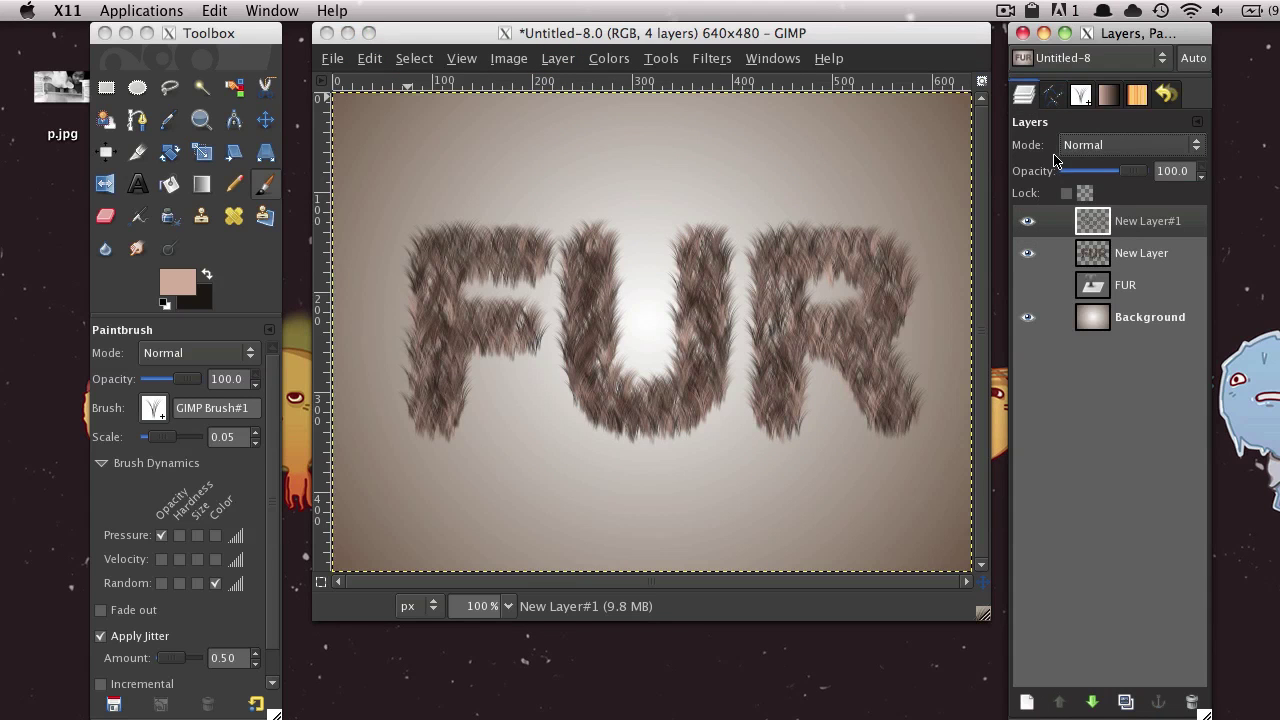
- Set New Layer#1 to Grain merge mode with opacity around 65.5
left_click(1127, 220)
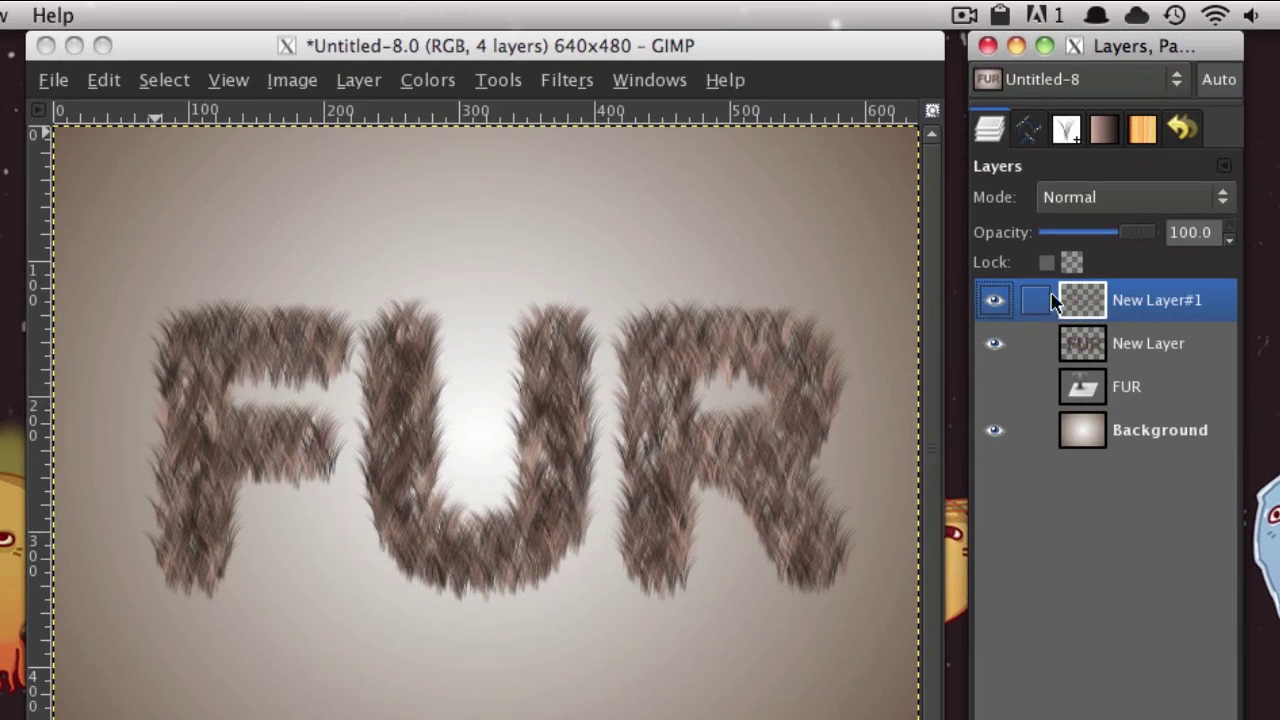
left_click(1087, 205)
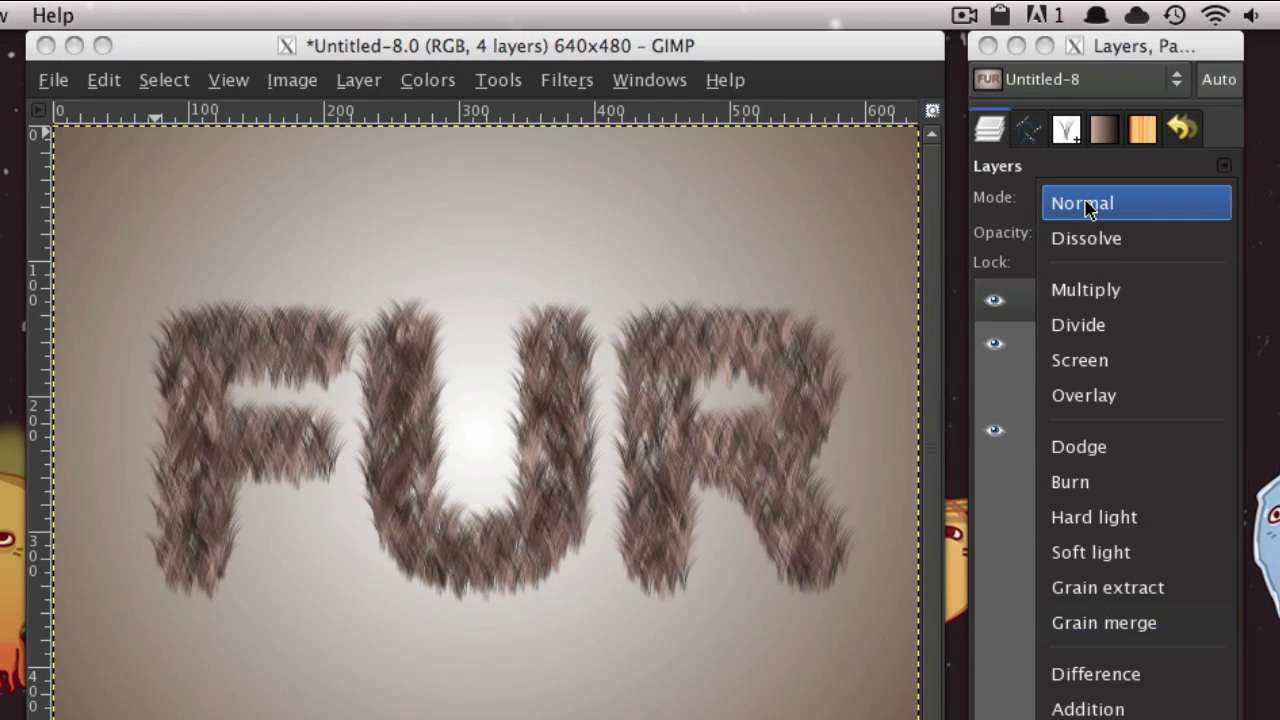
left_click(1094, 622)
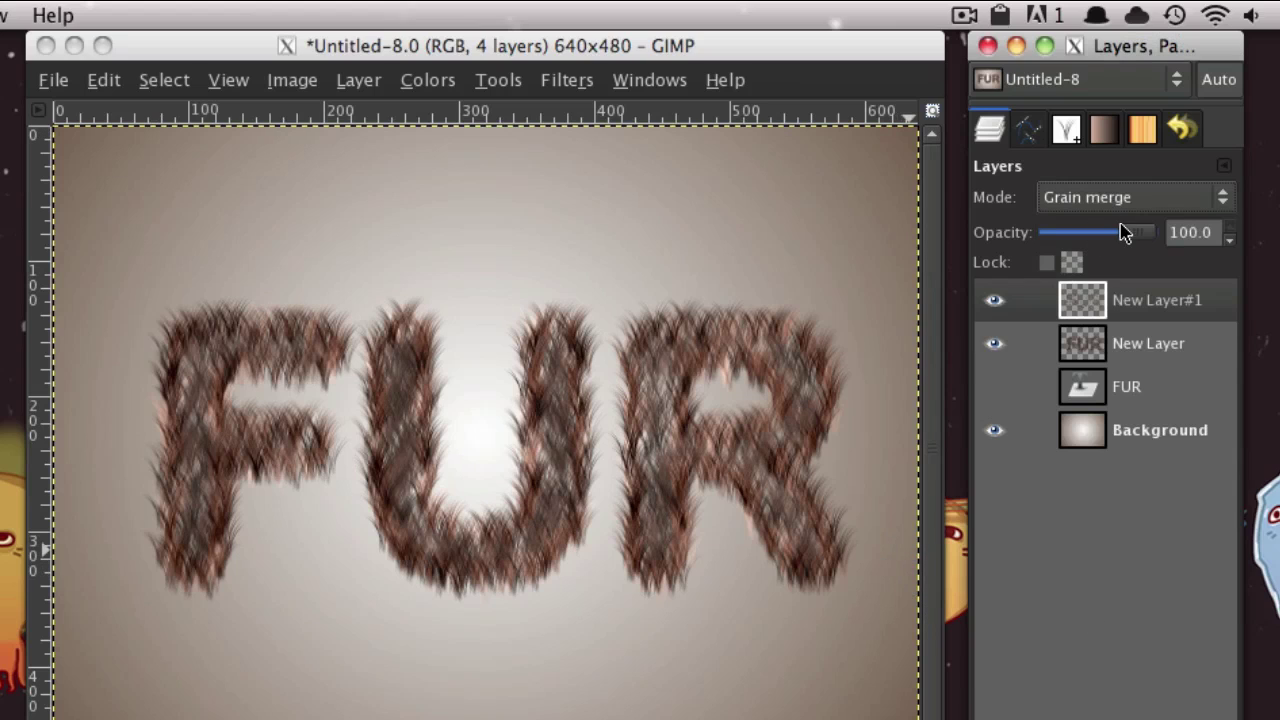
left_click_drag(1147, 236, 1122, 240)
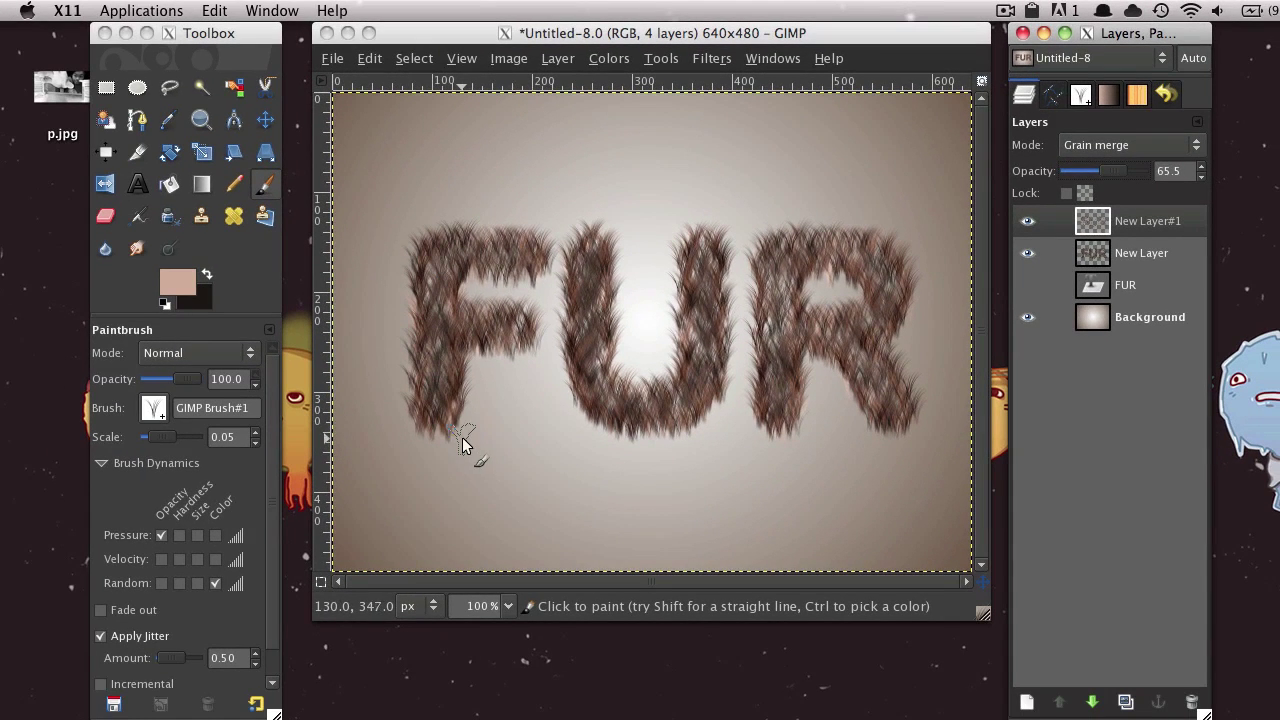
- Paint extra fur strands up the F's stem, along both U stems, and over the R's bowl and leg
left_click(447, 408)
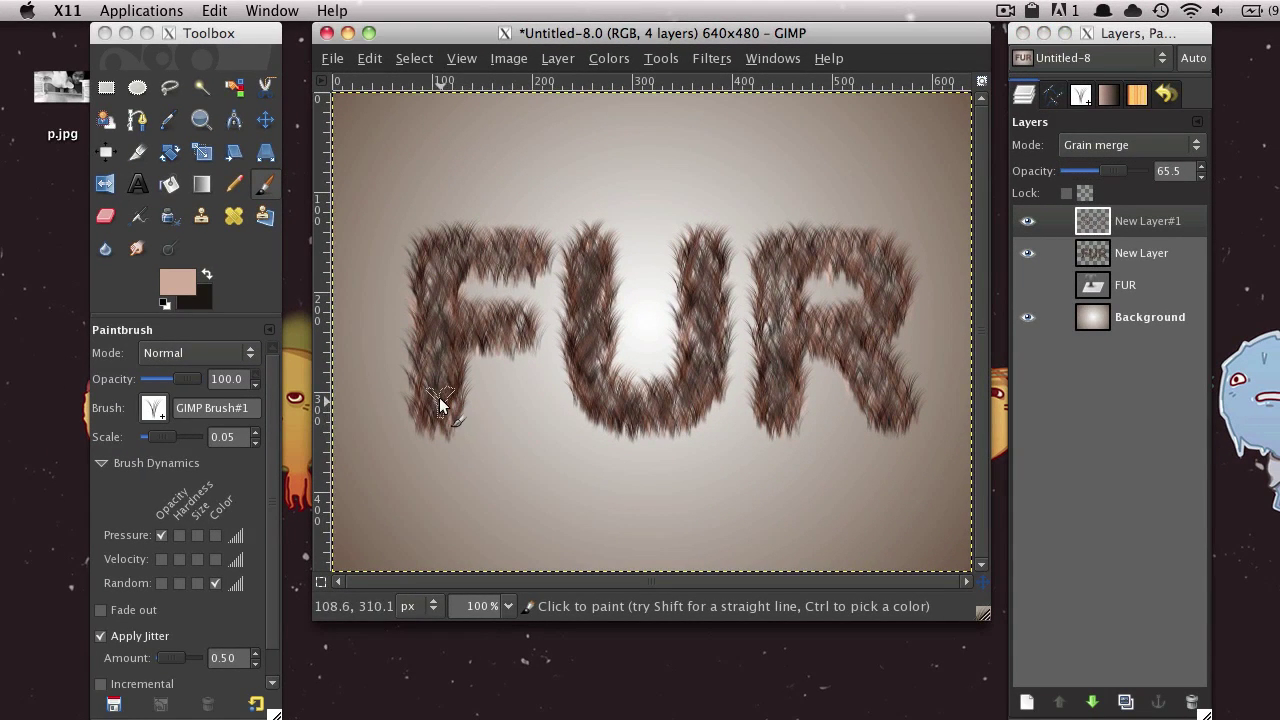
mouse_move(446, 403)
left_mouse_down()
mouse_move(447, 370)
mouse_move(431, 366)
mouse_move(447, 329)
mouse_move(501, 329)
mouse_move(449, 286)
left_mouse_up()
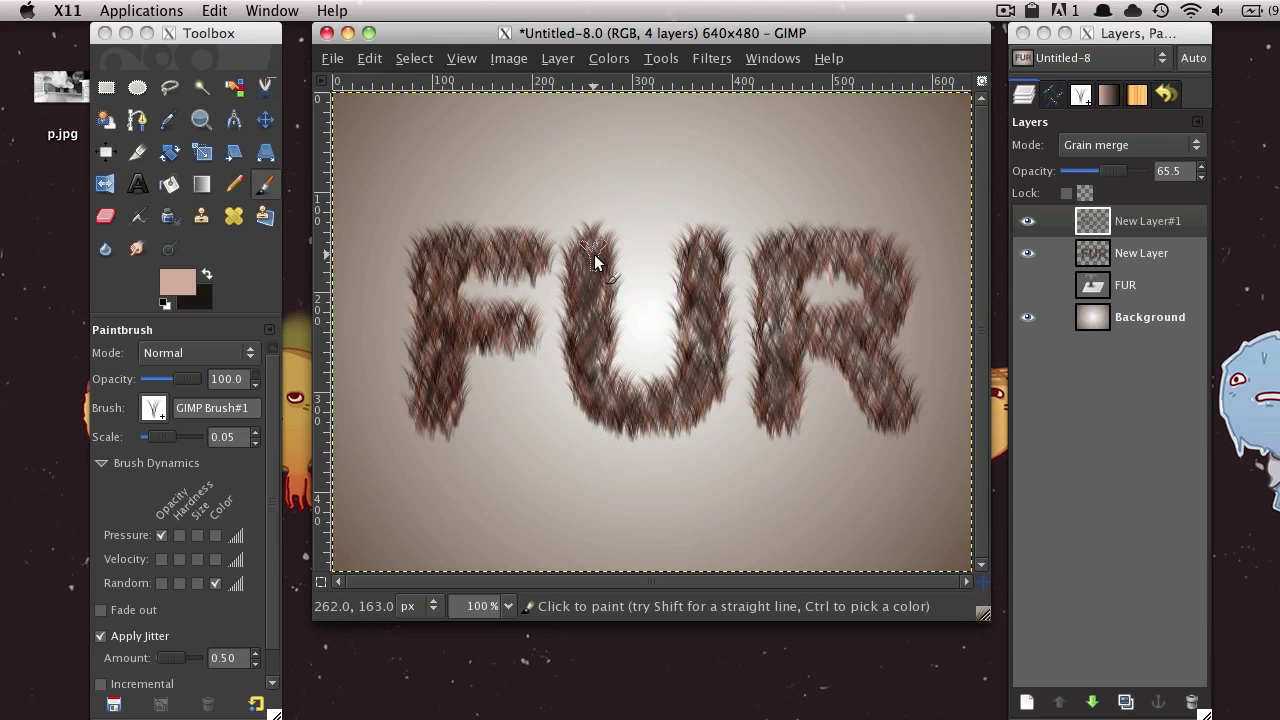
mouse_move(594, 254)
left_mouse_down()
mouse_move(595, 367)
mouse_move(611, 392)
mouse_move(659, 404)
mouse_move(711, 360)
mouse_move(696, 285)
mouse_move(712, 260)
mouse_move(711, 292)
left_mouse_up()
mouse_move(787, 421)
left_mouse_down()
mouse_move(798, 362)
mouse_move(777, 333)
left_mouse_up()
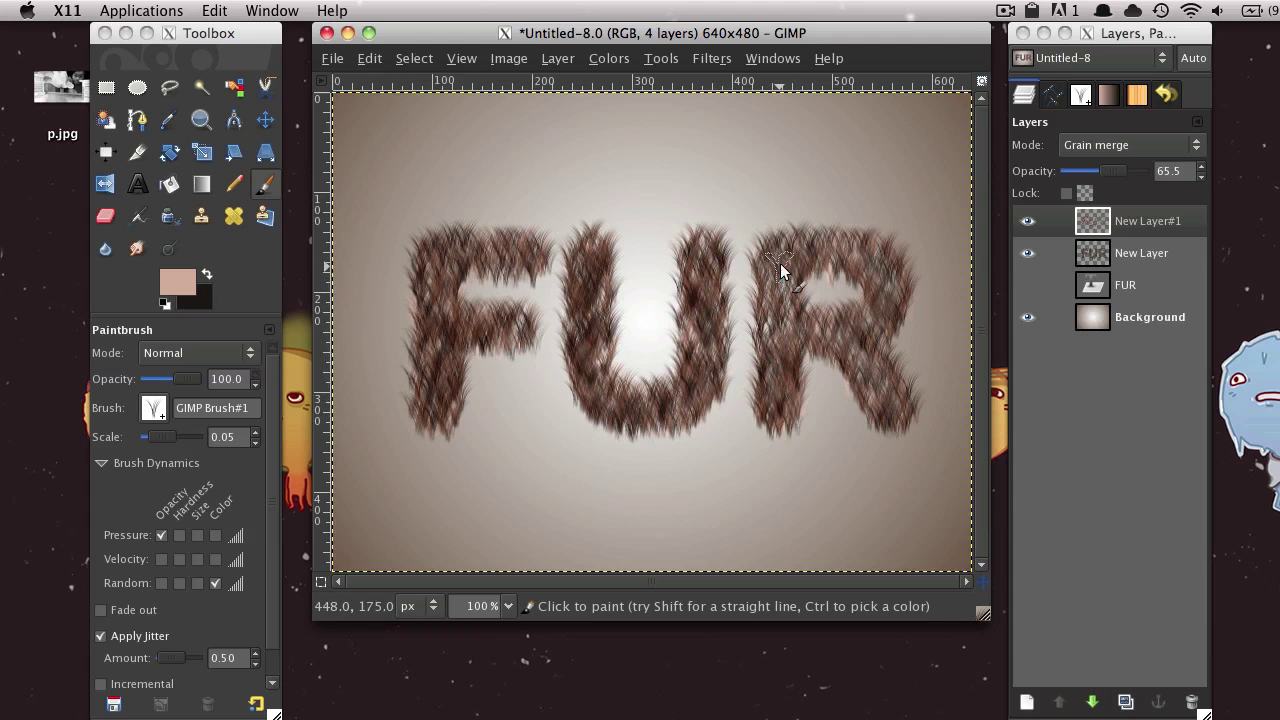
mouse_move(780, 260)
left_mouse_down()
mouse_move(863, 256)
mouse_move(871, 334)
mouse_move(802, 325)
mouse_move(879, 376)
mouse_move(906, 424)
mouse_move(886, 392)
left_mouse_up()
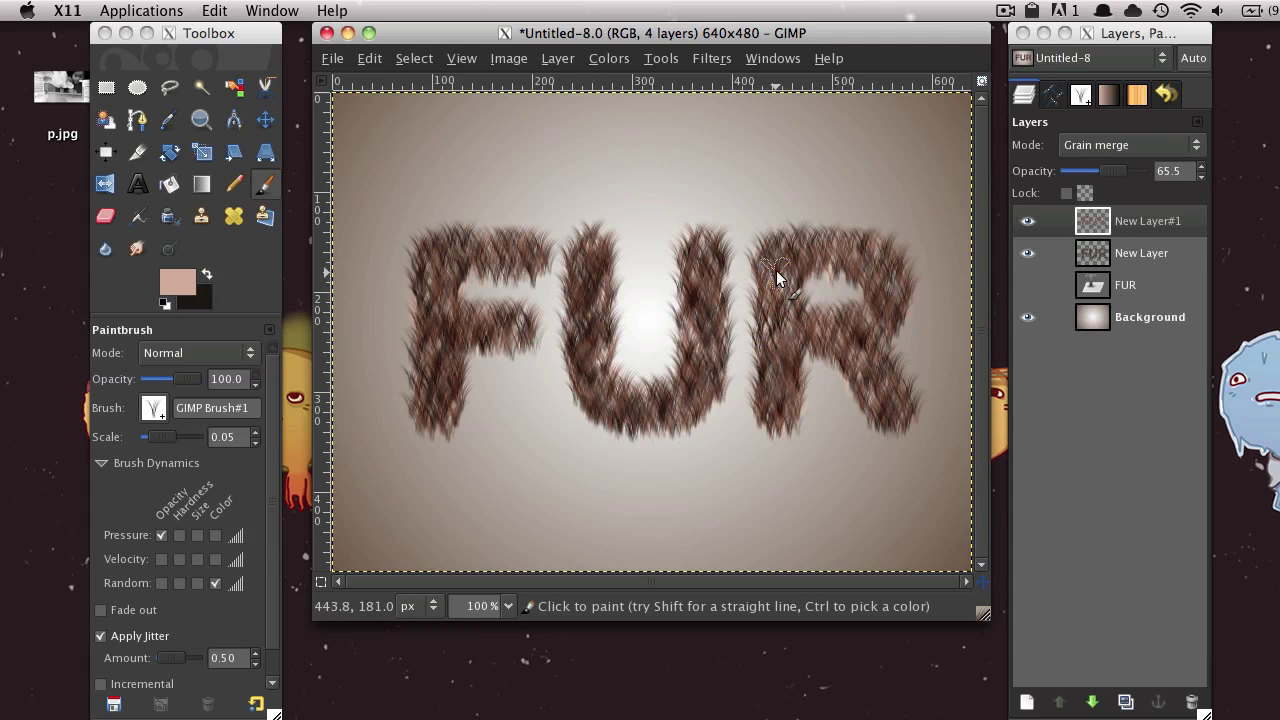
mouse_move(777, 272)
left_mouse_down()
mouse_move(854, 352)
mouse_move(848, 322)
mouse_move(869, 365)
left_mouse_up()
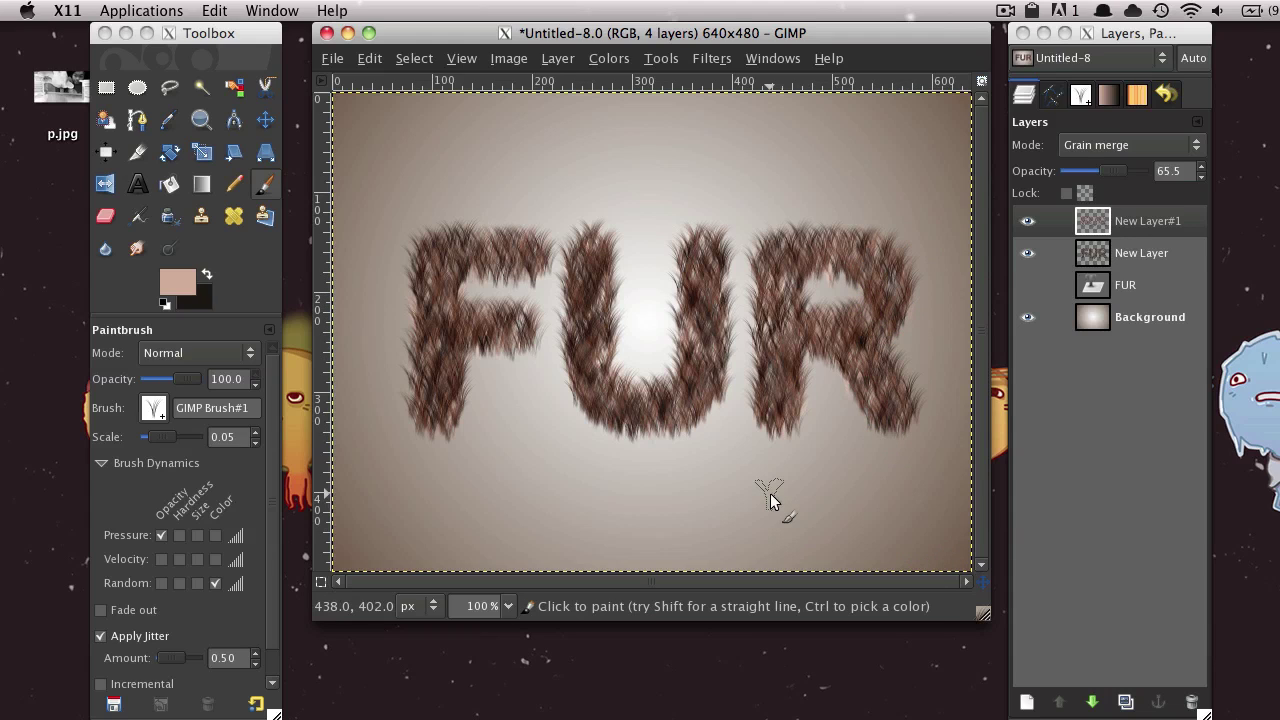
mouse_move(721, 380)
left_mouse_down()
mouse_move(700, 320)
mouse_move(688, 353)
left_mouse_up()
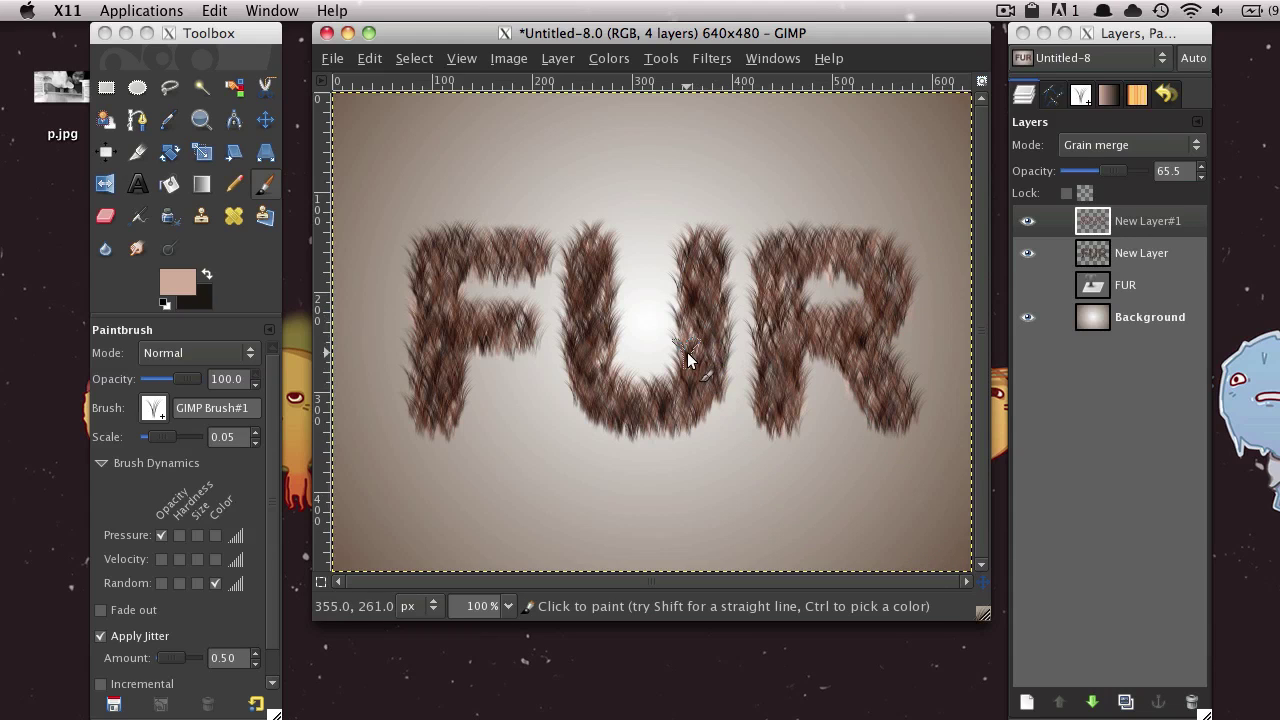
- Add New Layer#2 and set its blend mode to Grain merge
left_click(1026, 703)
key("Return")
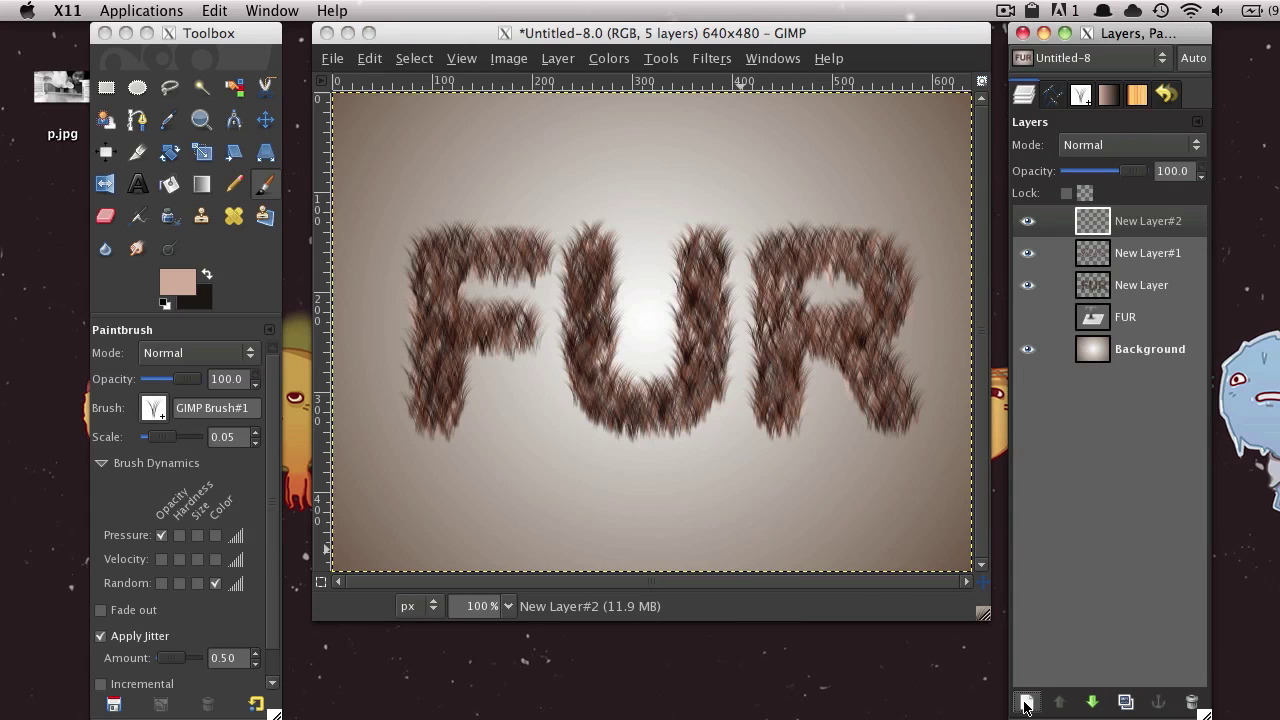
left_click(1091, 152)
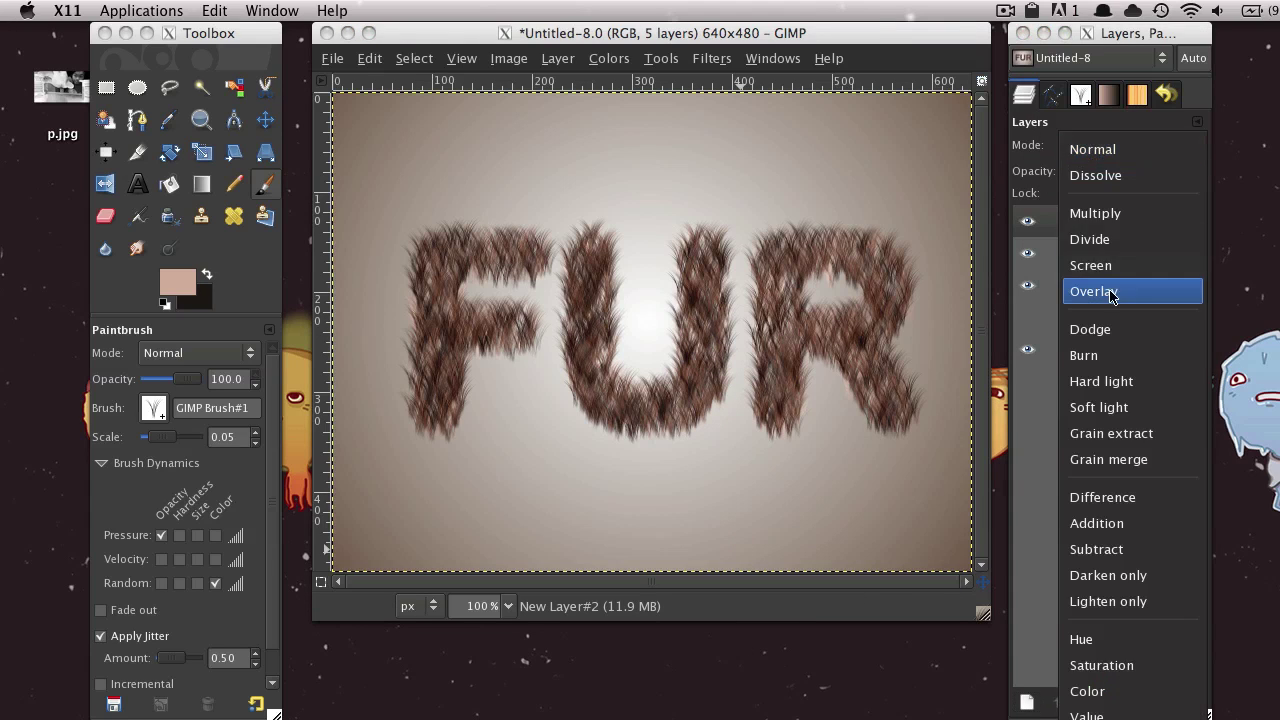
left_click(1107, 459)
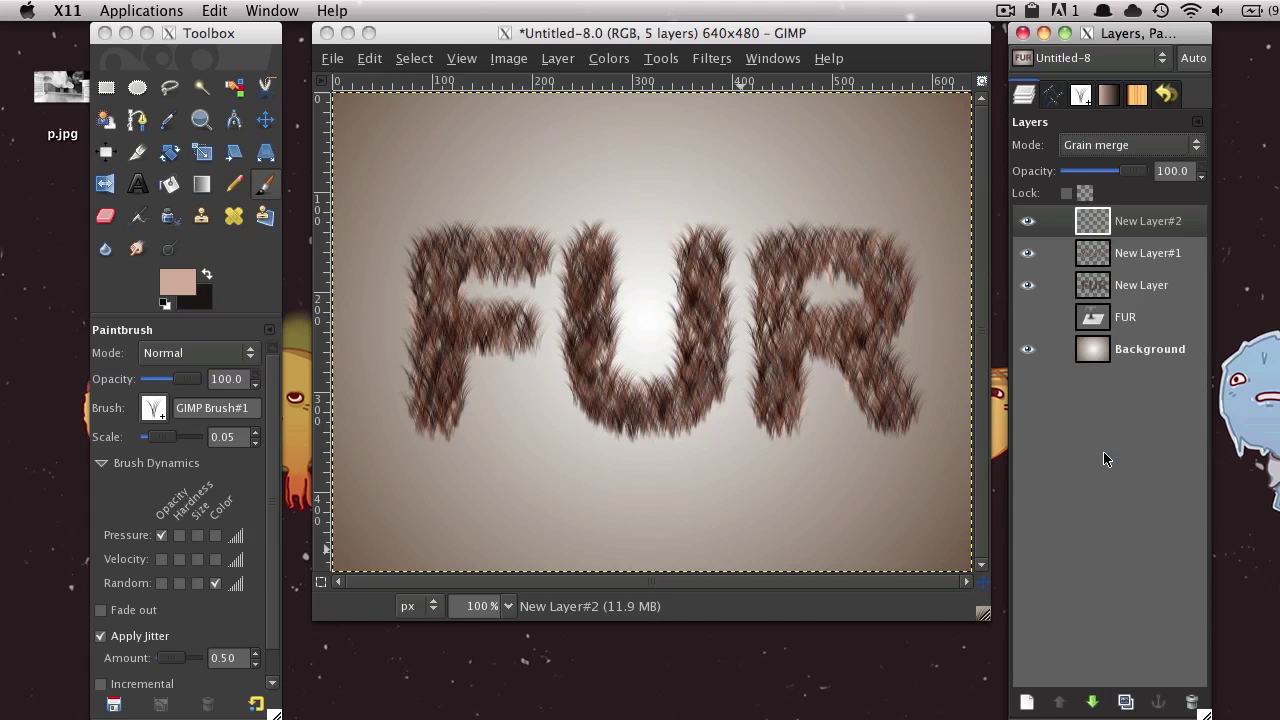
- Choose the darker brown 7e6659 as the foreground colour
left_click(174, 276)
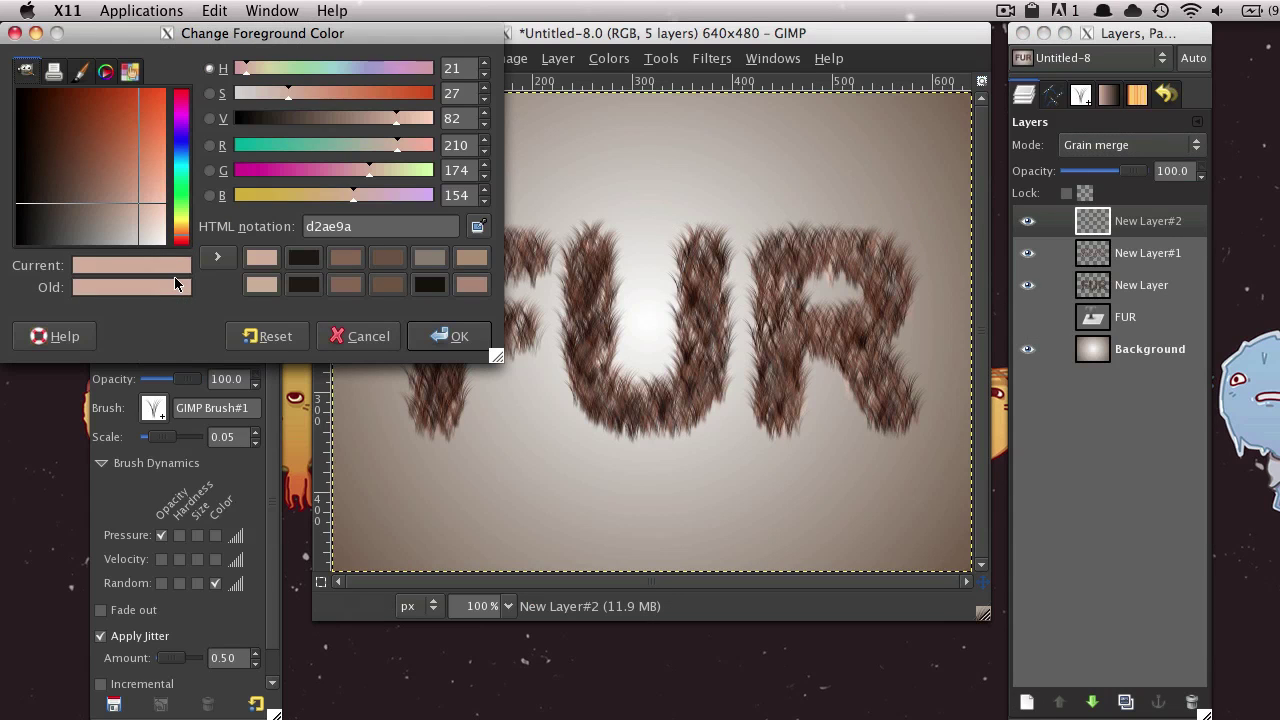
left_click_drag(268, 40, 372, 40)
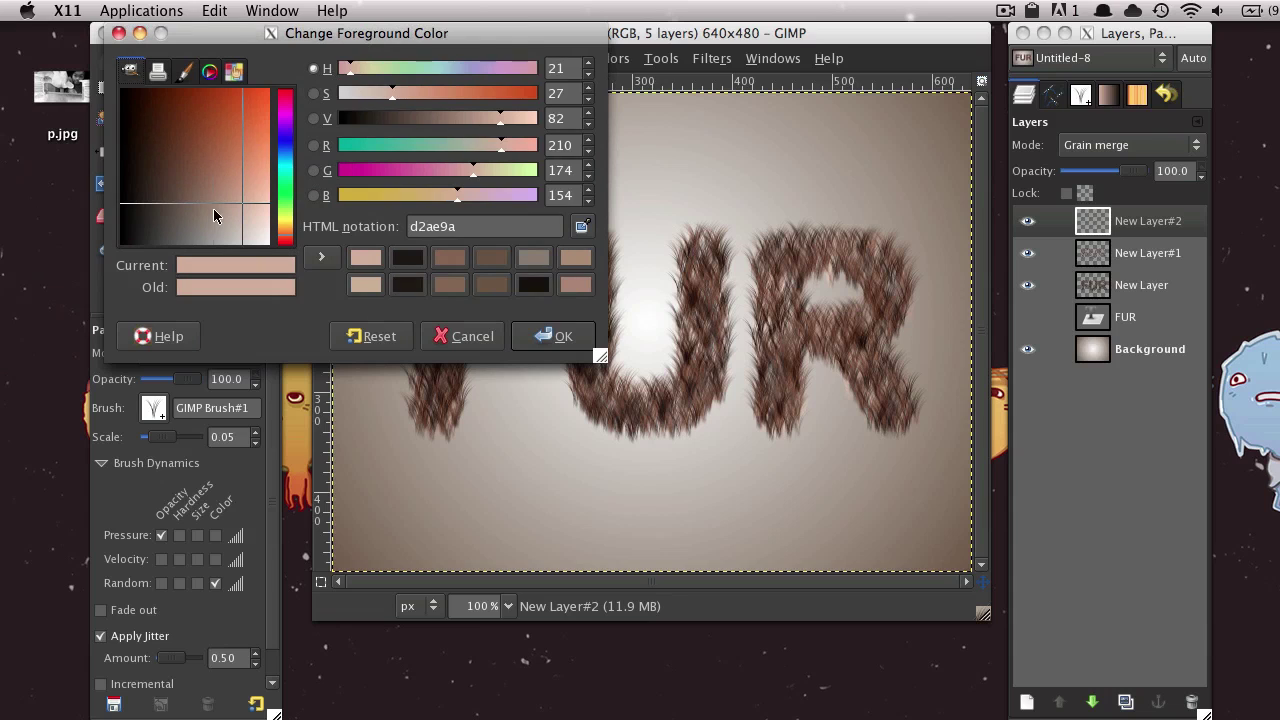
left_click(214, 215)
left_click_drag(214, 215, 193, 199)
- Paint dark brown strands down the F's stem, across the U's left side and along the R's stem
left_click(553, 336)
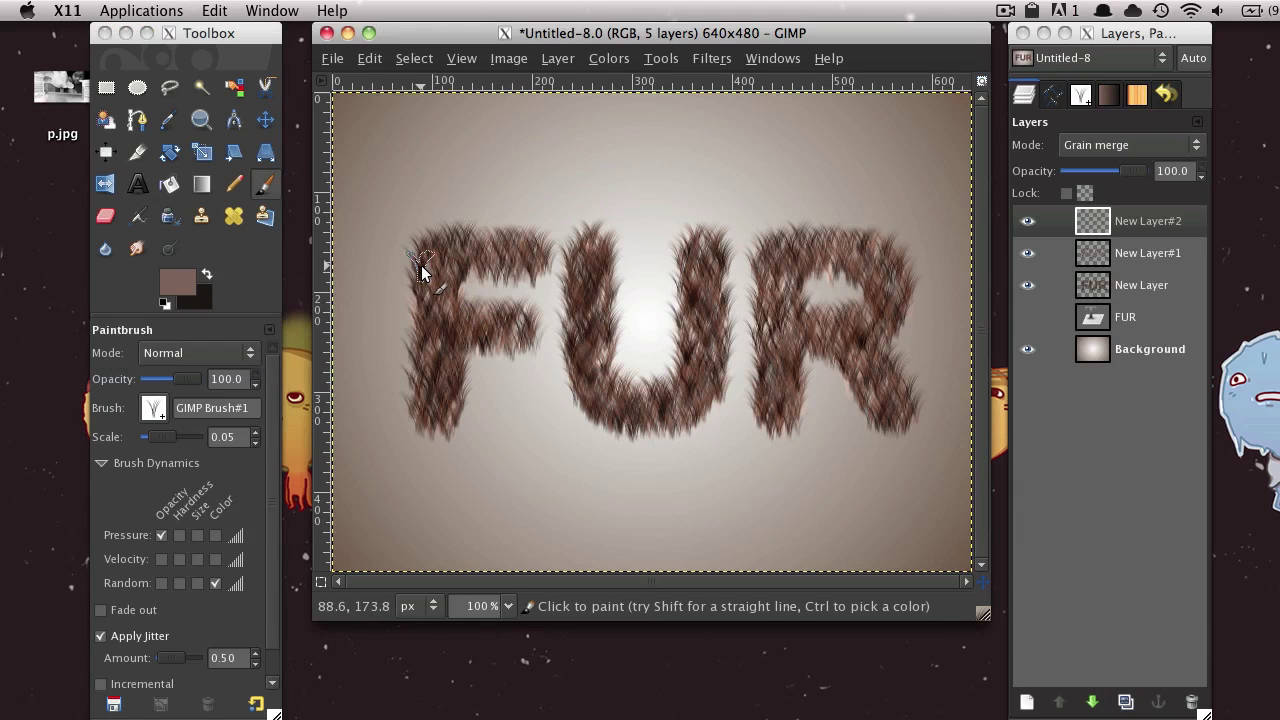
mouse_move(421, 272)
left_mouse_down()
mouse_move(432, 427)
mouse_move(451, 423)
left_mouse_up()
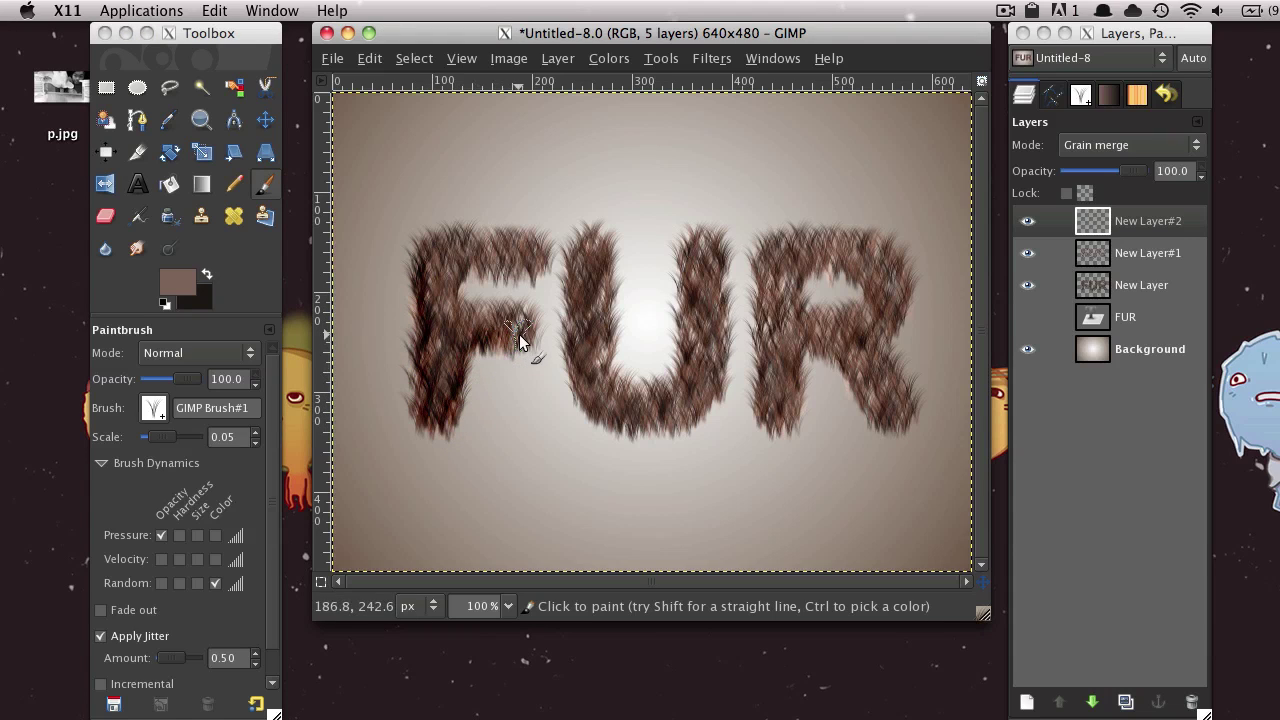
mouse_move(510, 289)
left_mouse_down()
mouse_move(462, 282)
mouse_move(475, 266)
mouse_move(533, 262)
left_mouse_up()
mouse_move(586, 378)
left_mouse_down()
mouse_move(607, 415)
mouse_move(649, 425)
mouse_move(705, 397)
mouse_move(729, 362)
left_mouse_up()
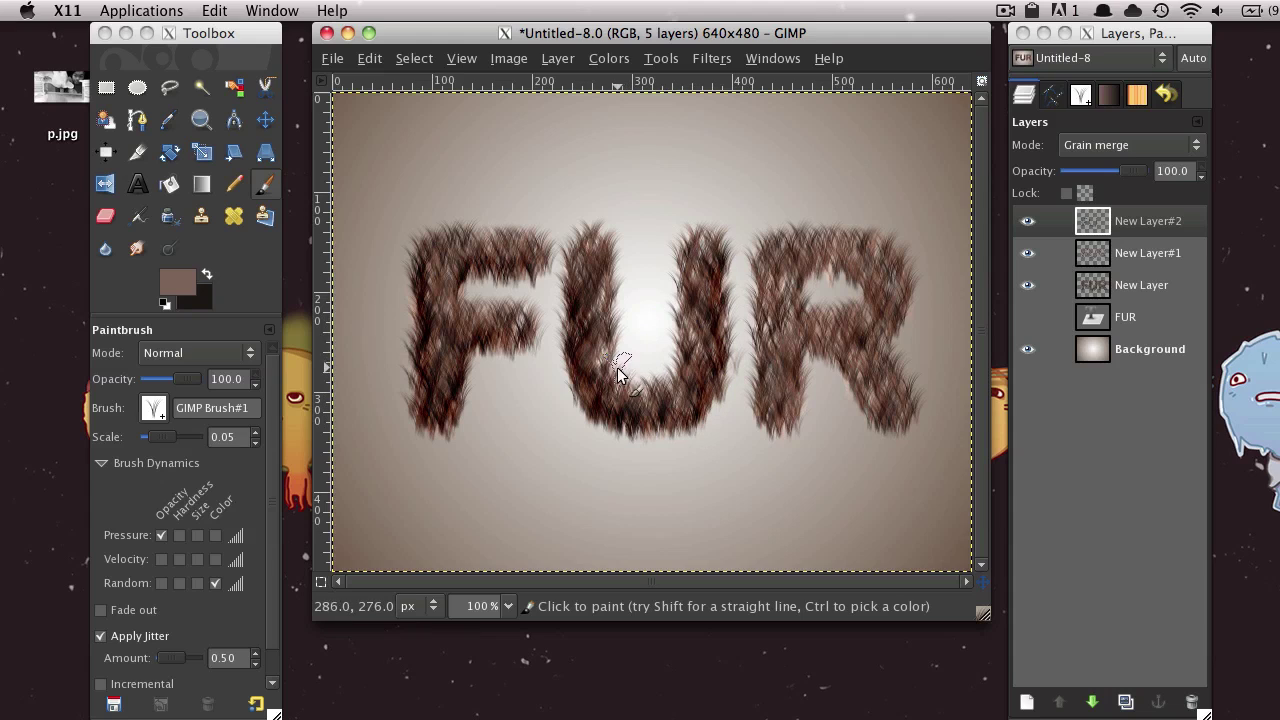
left_click_drag(612, 384, 602, 282)
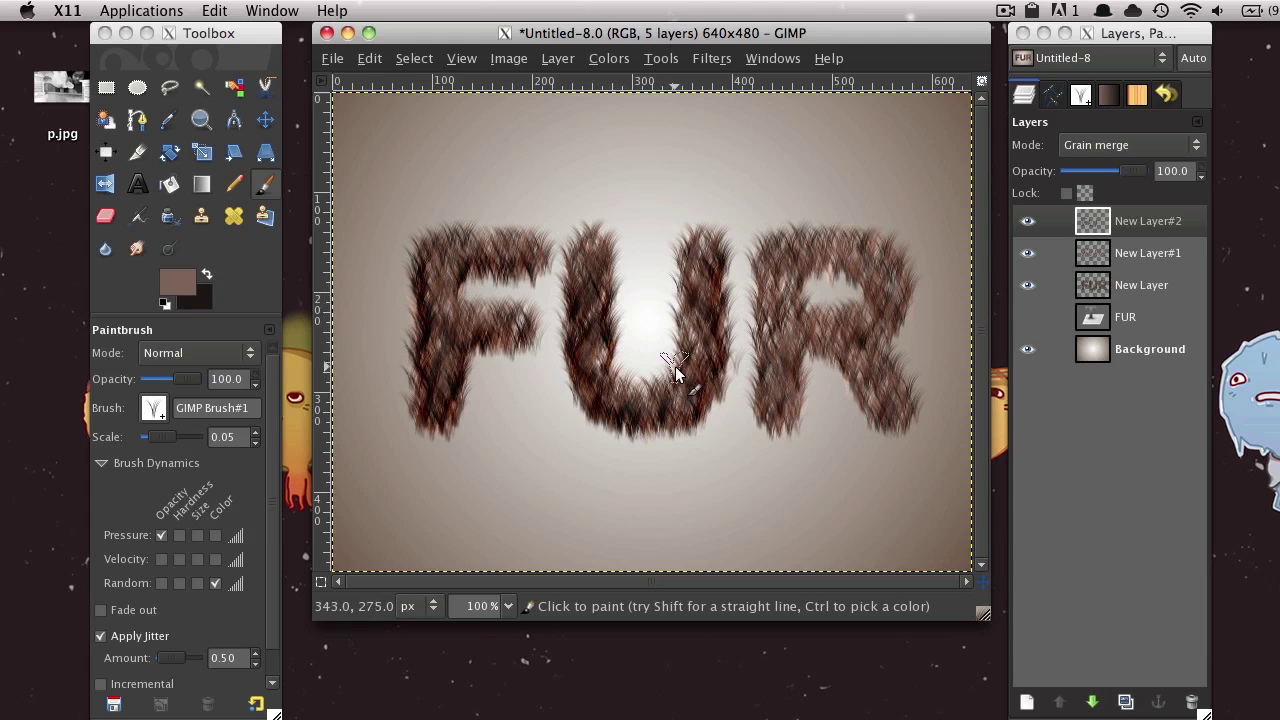
mouse_move(766, 317)
left_mouse_down()
mouse_move(769, 282)
mouse_move(765, 422)
mouse_move(784, 427)
mouse_move(799, 367)
mouse_move(816, 356)
mouse_move(867, 408)
mouse_move(900, 420)
mouse_move(905, 392)
mouse_move(846, 321)
mouse_move(839, 344)
mouse_move(822, 339)
mouse_move(842, 351)
mouse_move(814, 275)
mouse_move(800, 286)
mouse_move(846, 276)
mouse_move(856, 294)
mouse_move(844, 267)
mouse_move(863, 299)
mouse_move(834, 265)
mouse_move(815, 268)
mouse_move(816, 338)
mouse_move(918, 365)
mouse_move(888, 345)
mouse_move(846, 270)
mouse_move(855, 298)
mouse_move(812, 294)
left_mouse_up()
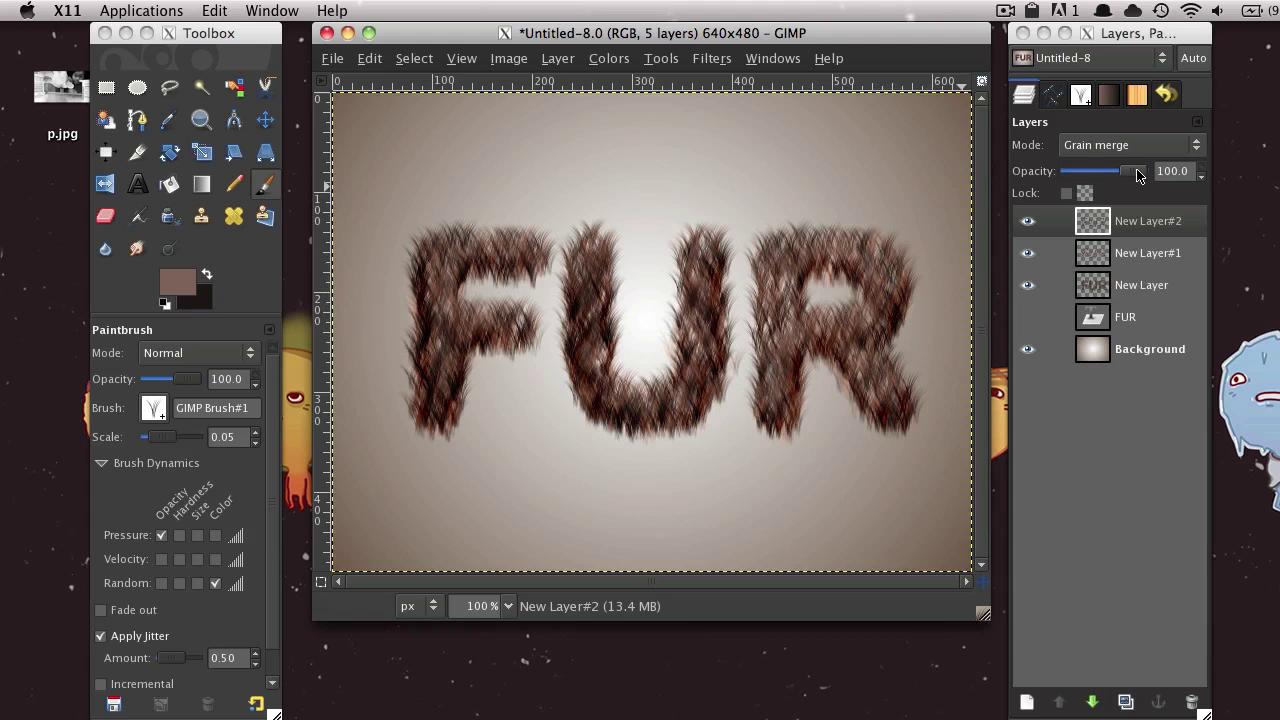
- Lower New Layer#2's opacity to 77.6 and add faint strands over the F's bar and R's stem
left_click_drag(1137, 176, 1126, 176)
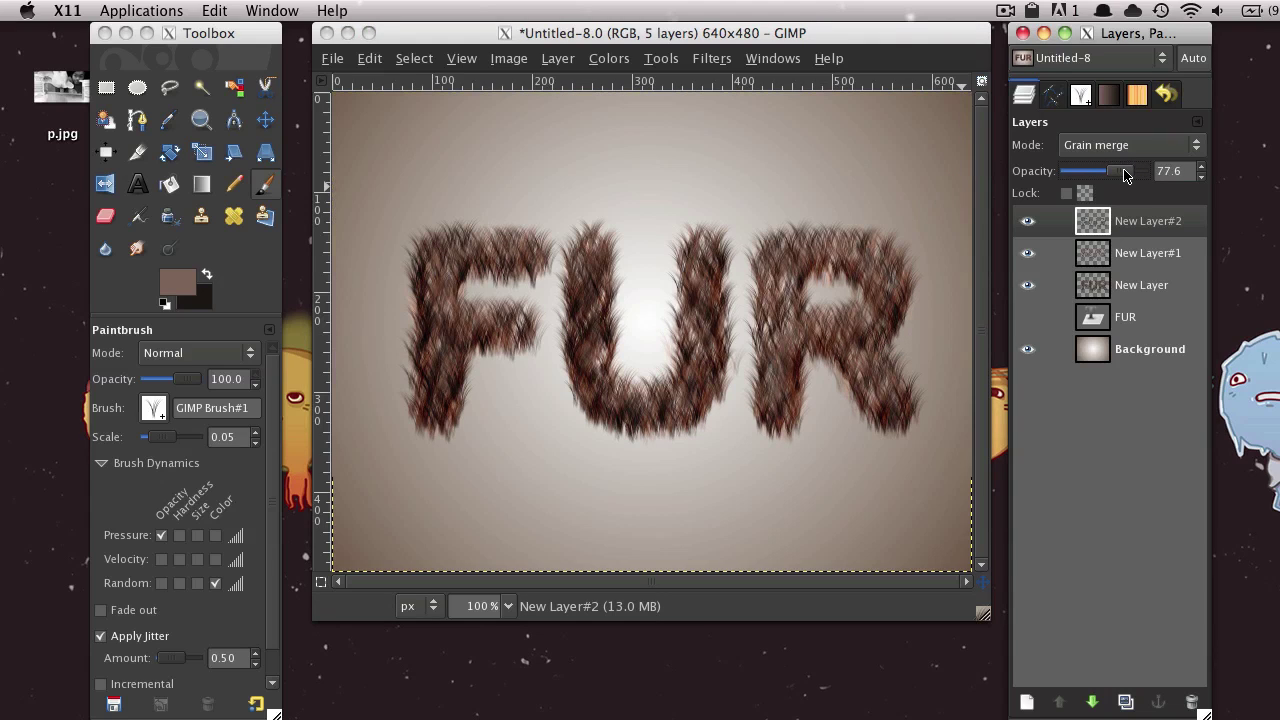
left_click(818, 366)
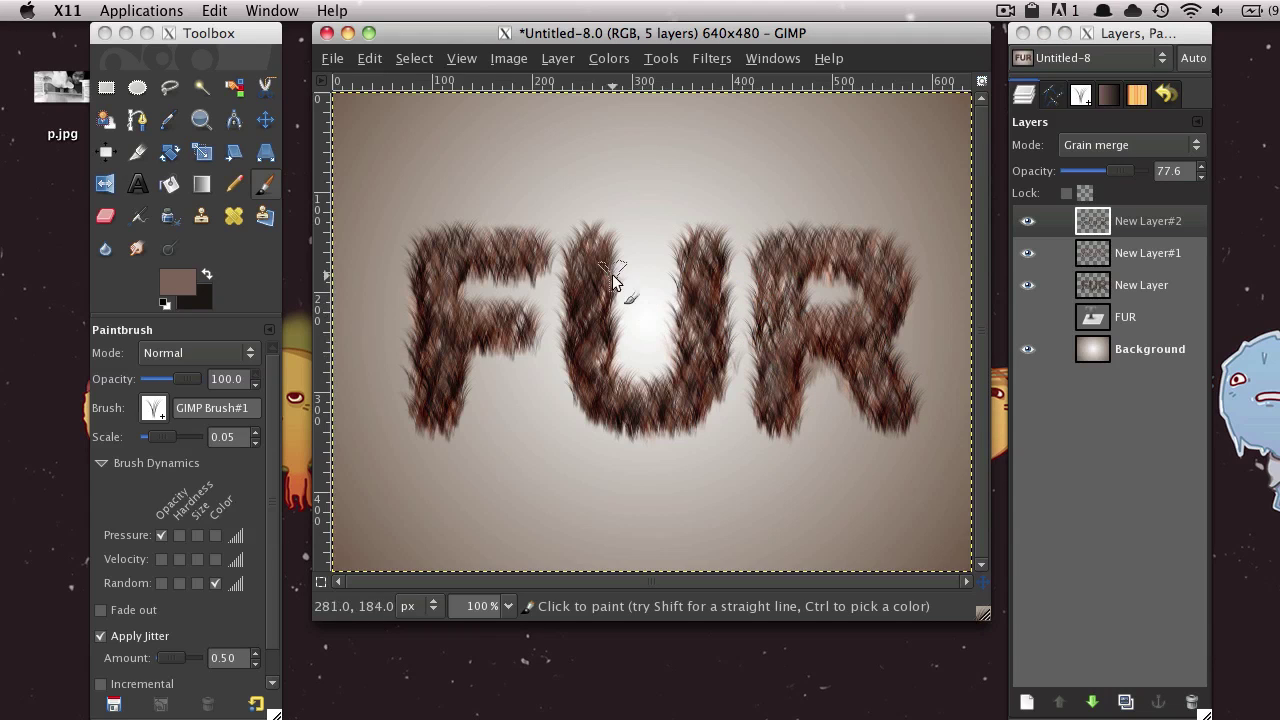
mouse_move(697, 412)
left_mouse_down()
mouse_move(639, 429)
mouse_move(467, 353)
mouse_move(515, 345)
mouse_move(519, 318)
mouse_move(475, 353)
mouse_move(467, 274)
mouse_move(527, 264)
mouse_move(459, 288)
mouse_move(422, 394)
mouse_move(446, 425)
left_mouse_up()
mouse_move(760, 345)
left_mouse_down()
mouse_move(766, 294)
mouse_move(743, 369)
left_mouse_up()
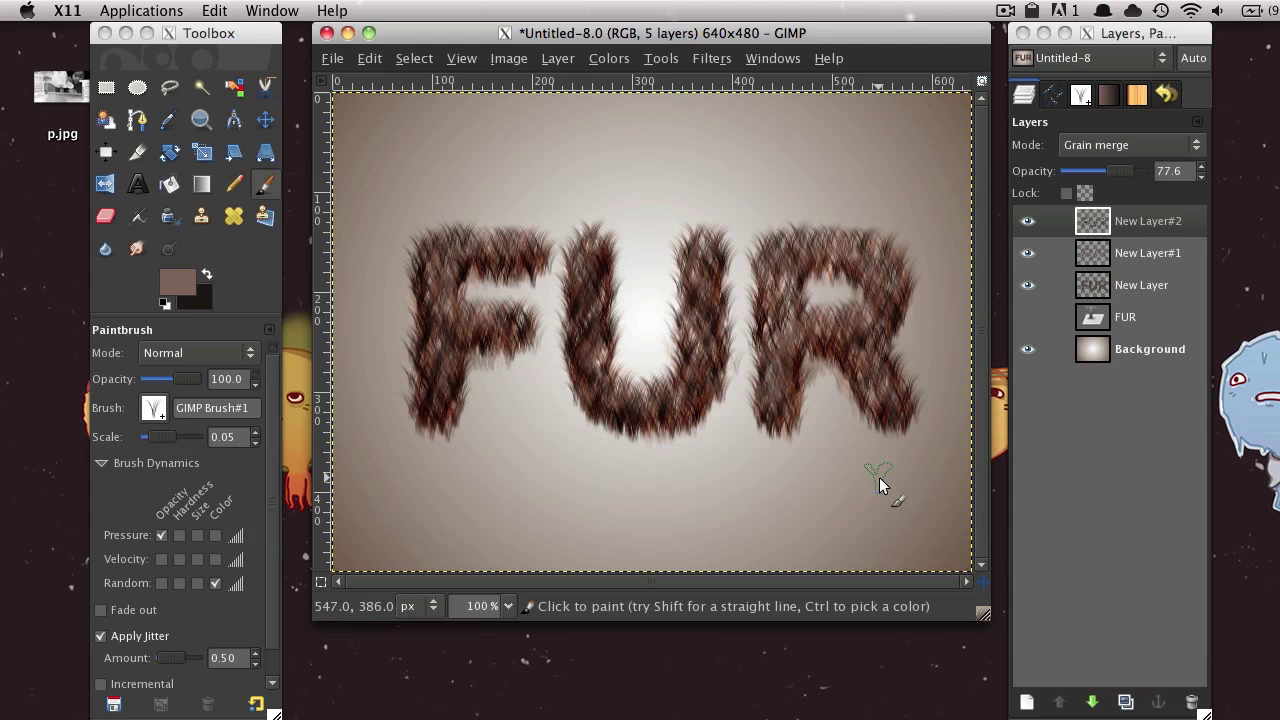